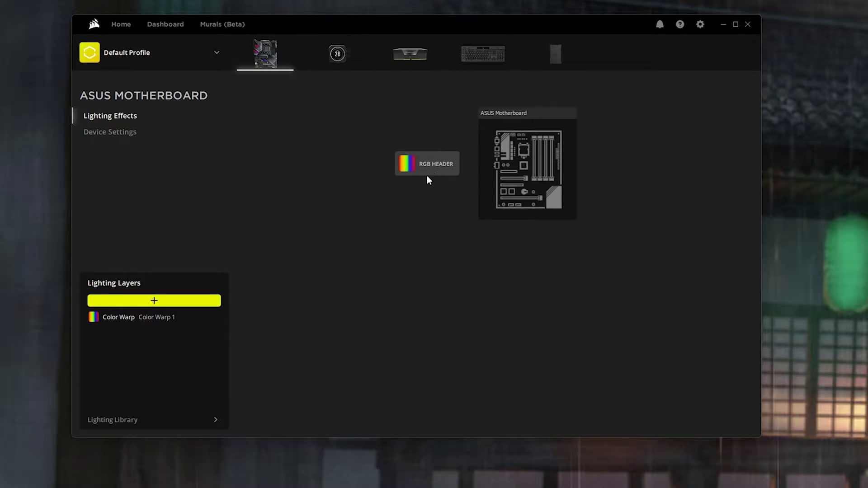
Select the ASUS motherboard's Color Warp layer to show its lighting type, speed and direction settings
click(157, 320)
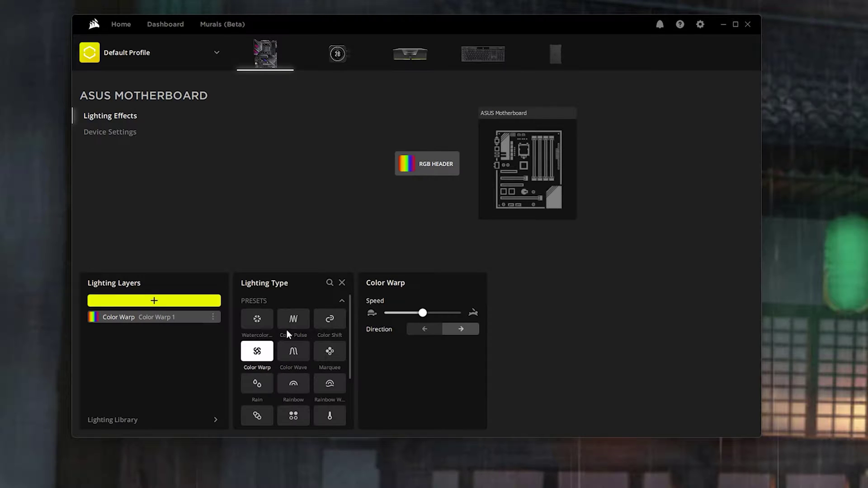
Switch the motherboard header to Color Shift with purple as the first alternating colour, then go Home
click(329, 324)
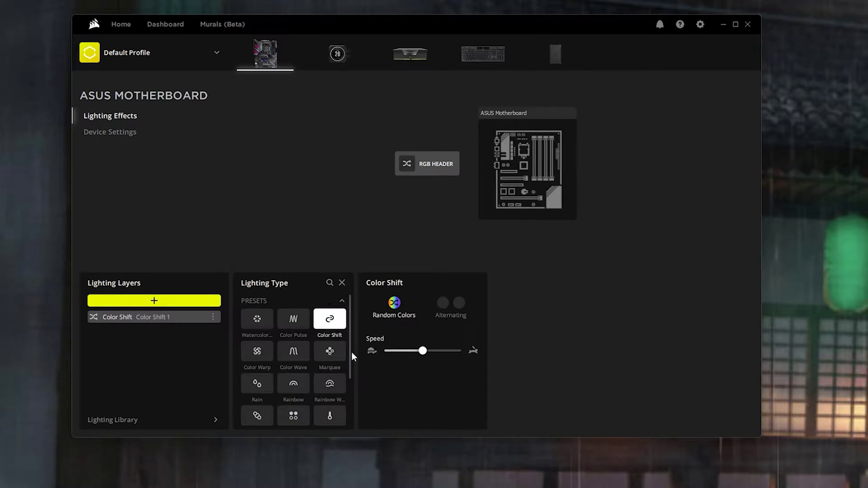
click(441, 304)
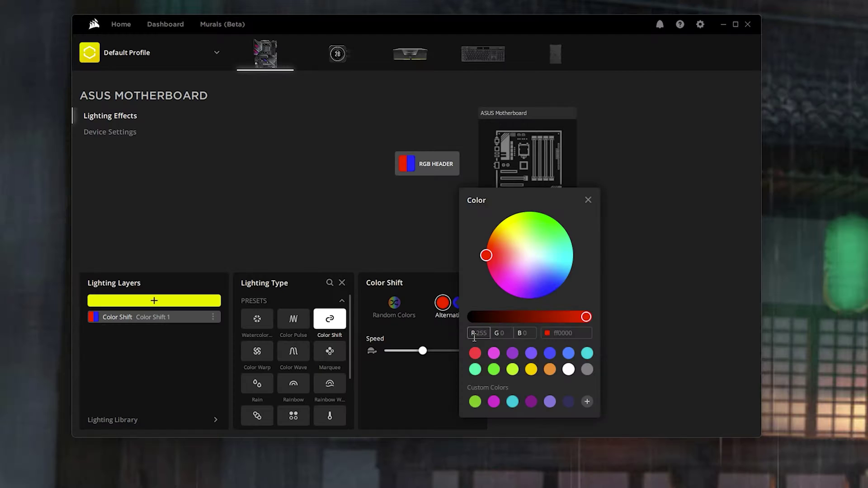
click(531, 352)
click(442, 334)
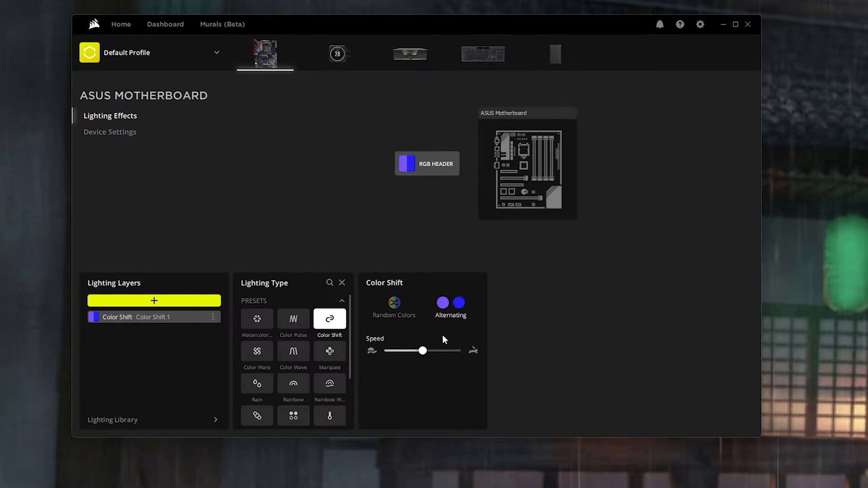
click(120, 24)
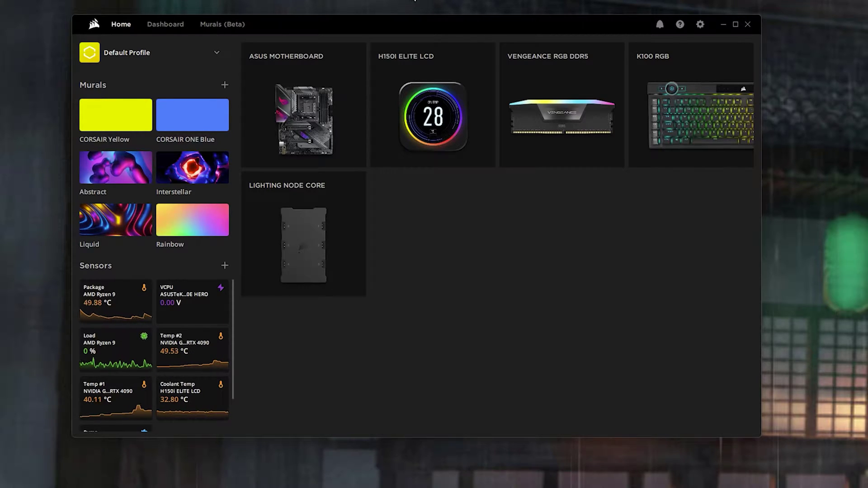
Activate the Modern Warefare profile and open the ASUS Motherboard's Lighting Effects page
click(196, 53)
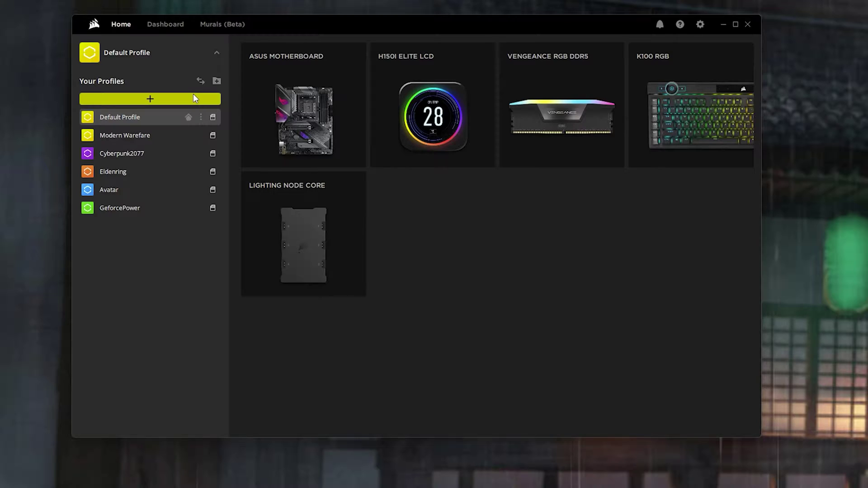
click(169, 135)
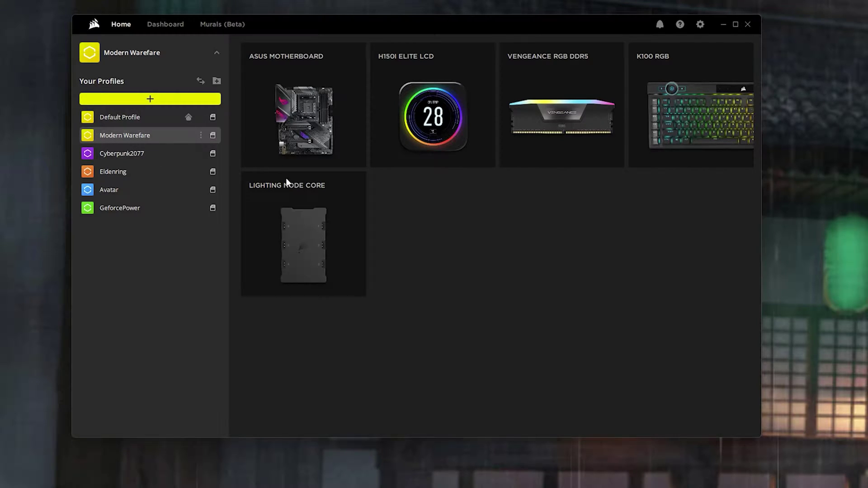
click(216, 52)
mouse_move(271, 50)
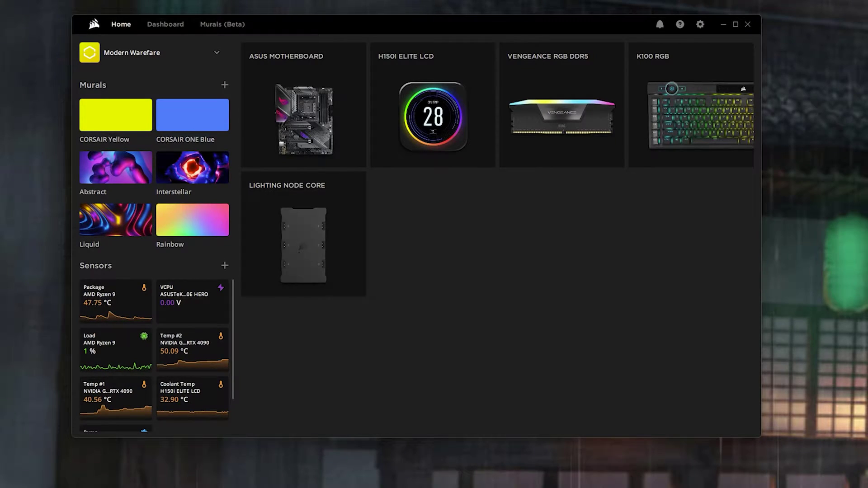
click(302, 88)
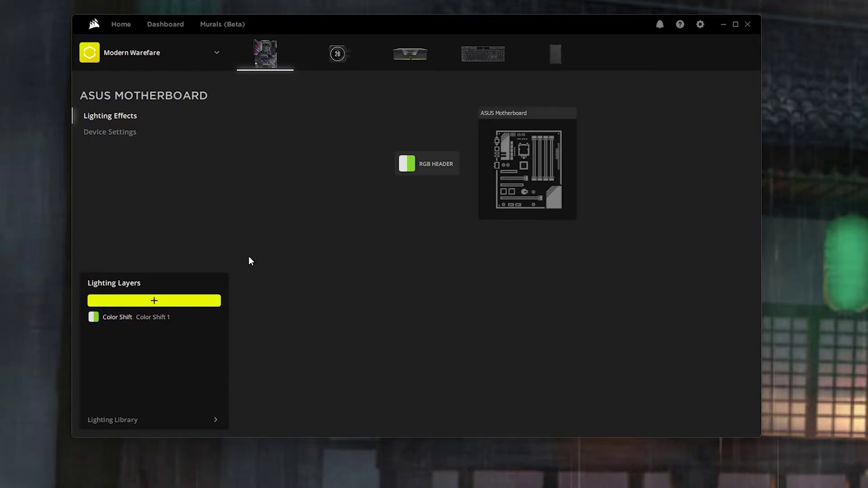
Set the Color Shift layer's first alternating colour to the custom green
click(158, 319)
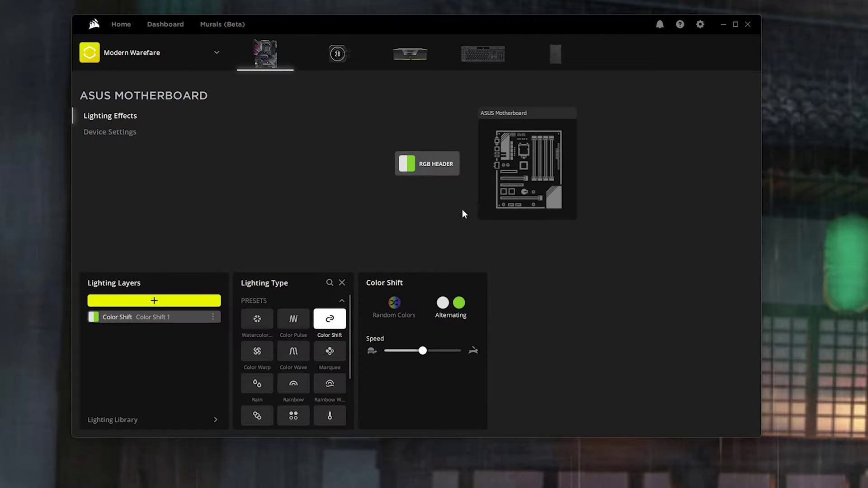
click(443, 303)
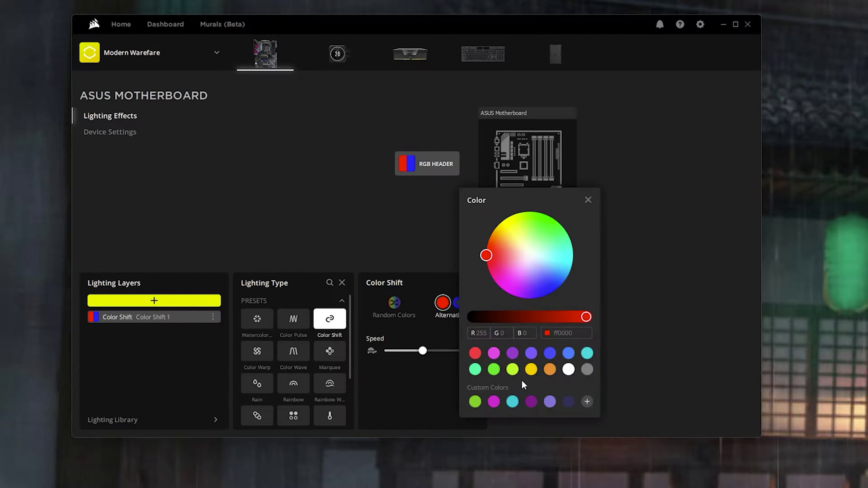
click(474, 403)
click(410, 408)
Make the second alternating colour light grey (R 225, G 225, B 225), then open the H150i ELITE LCD page
click(459, 303)
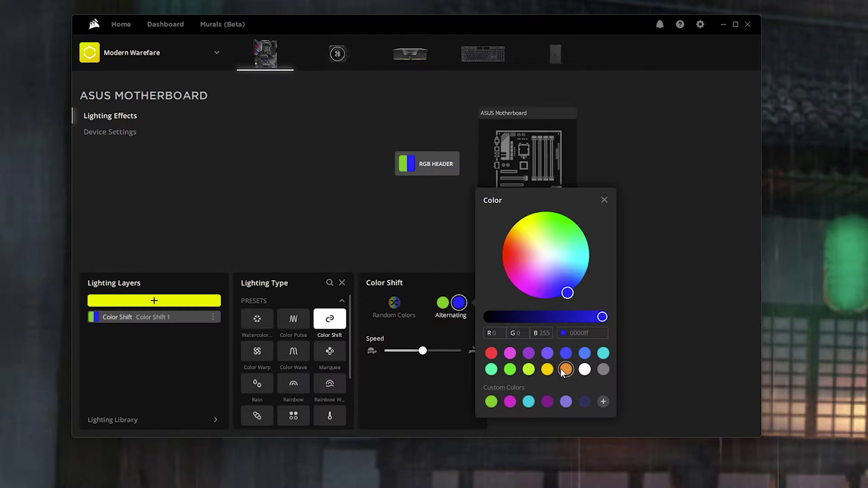
click(494, 333)
text(225)
key(Tab)
text(225)
key(Tab)
text(225)
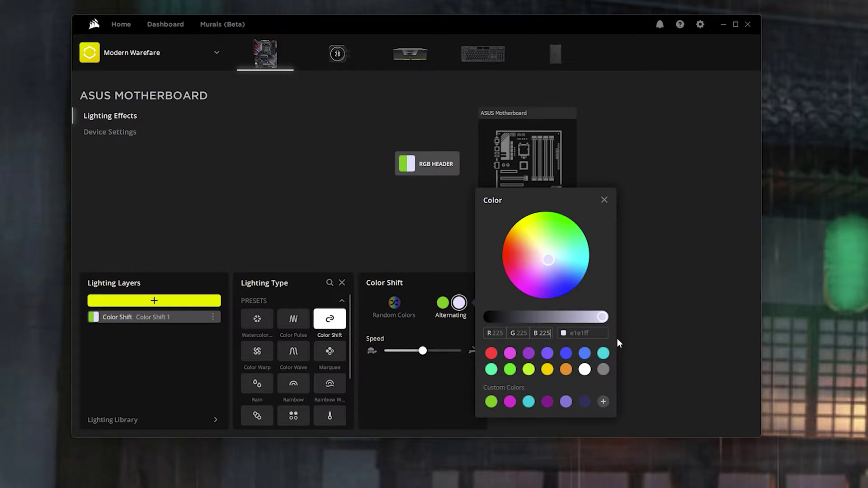
click(709, 308)
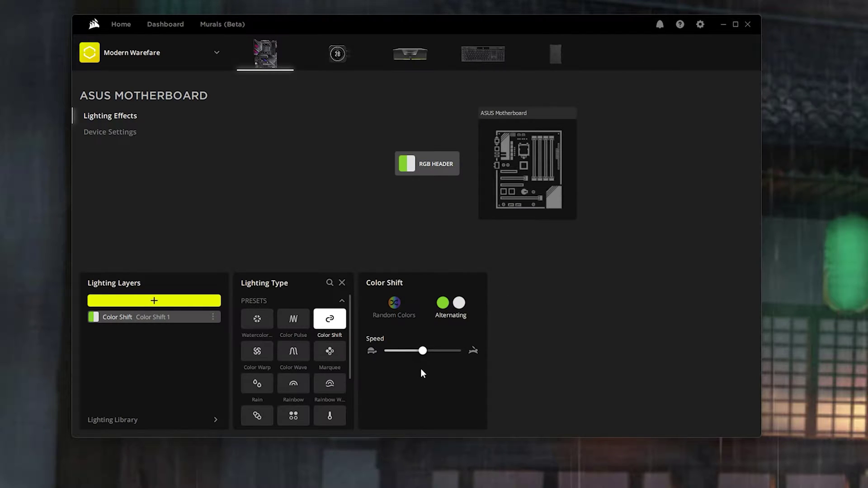
click(346, 55)
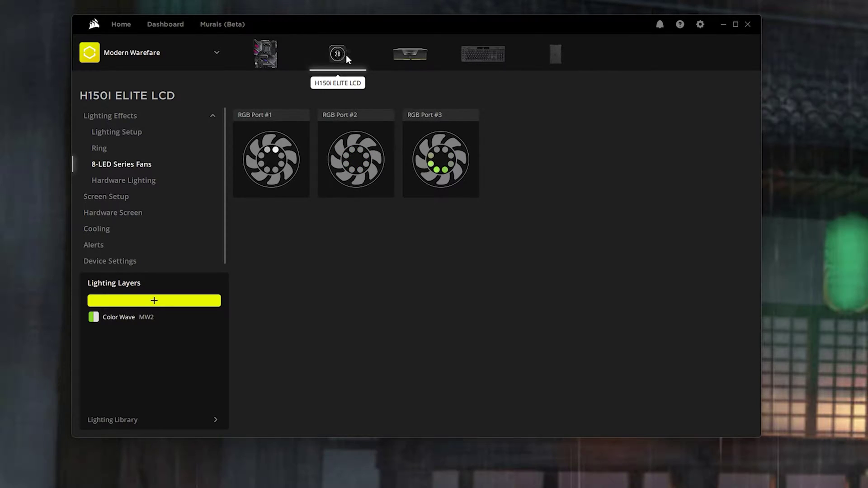
Check the 8-LED Series Fans' green and white Color Wave colours, then move to the cooler's Ring lighting
click(118, 317)
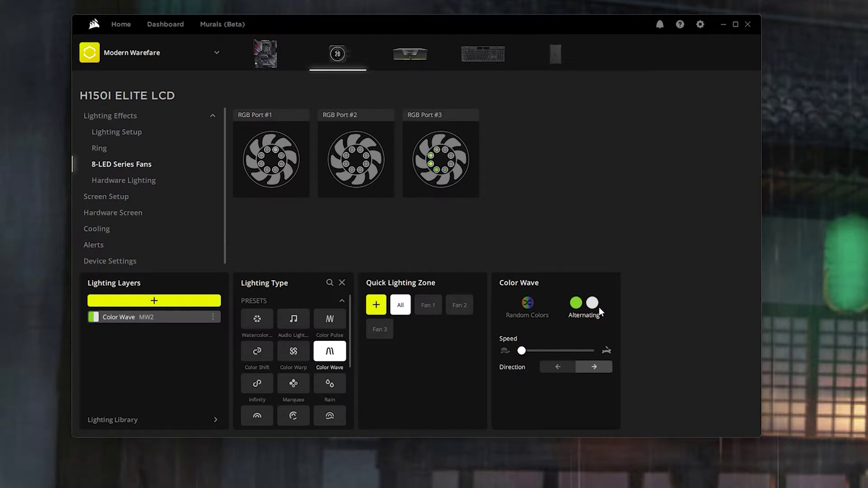
click(575, 302)
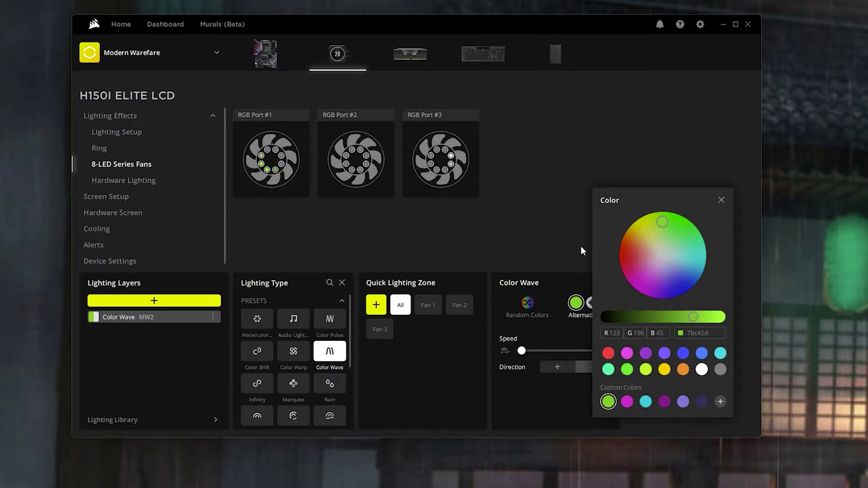
click(568, 286)
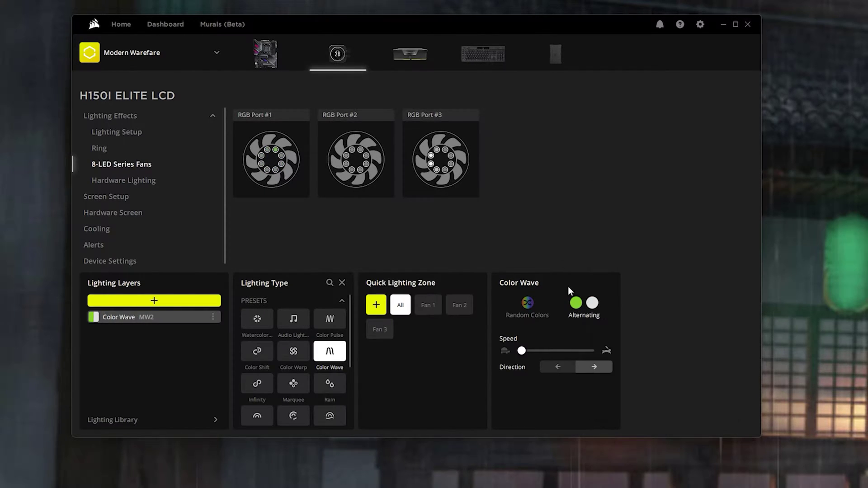
click(592, 304)
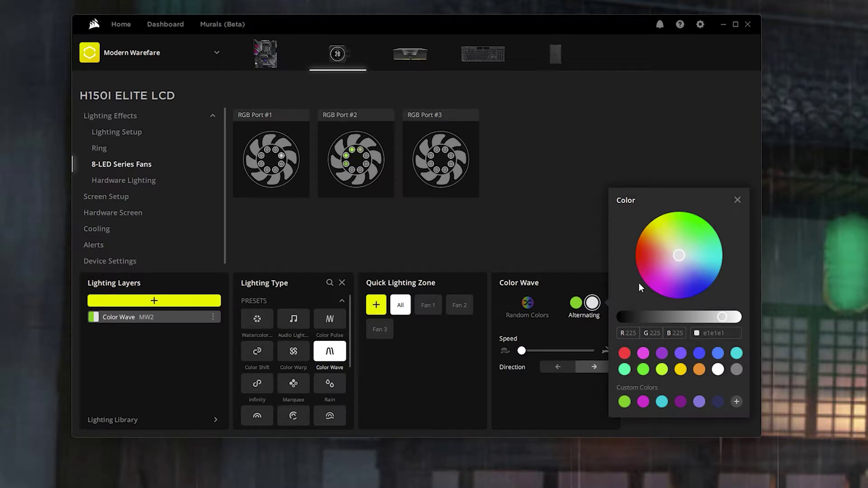
click(573, 270)
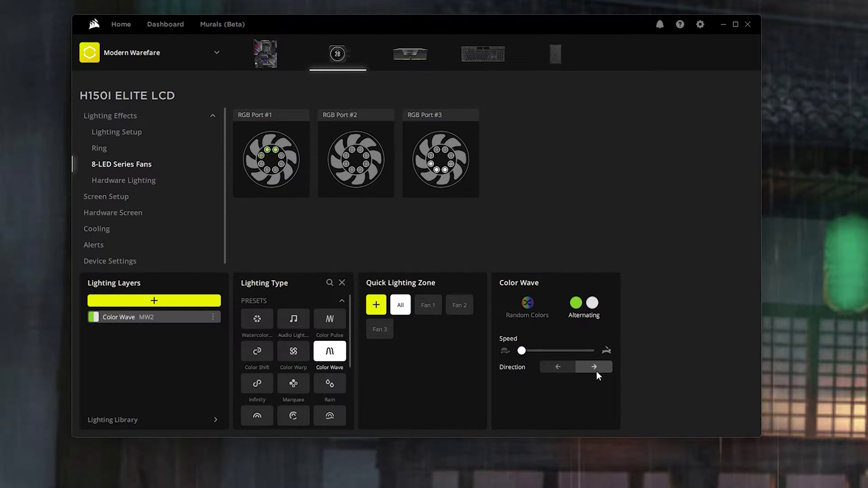
click(99, 148)
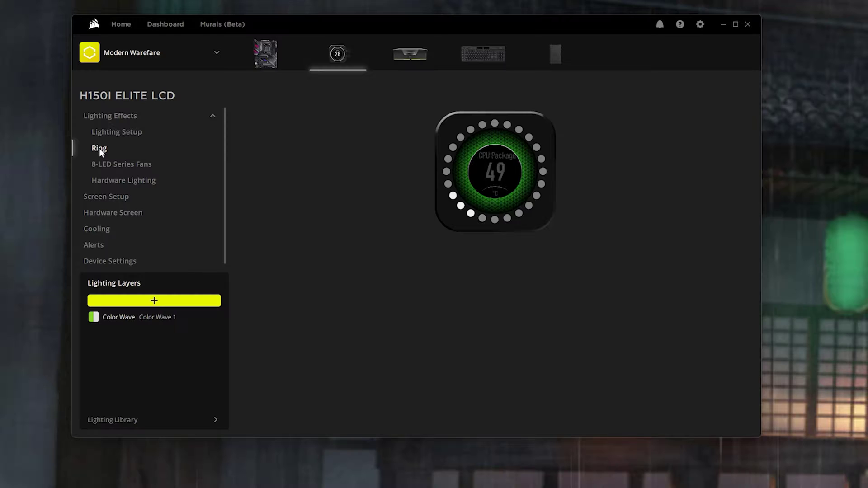
Show the Ring's Color Wave layer settings, with green and light grey alternating colours
click(168, 317)
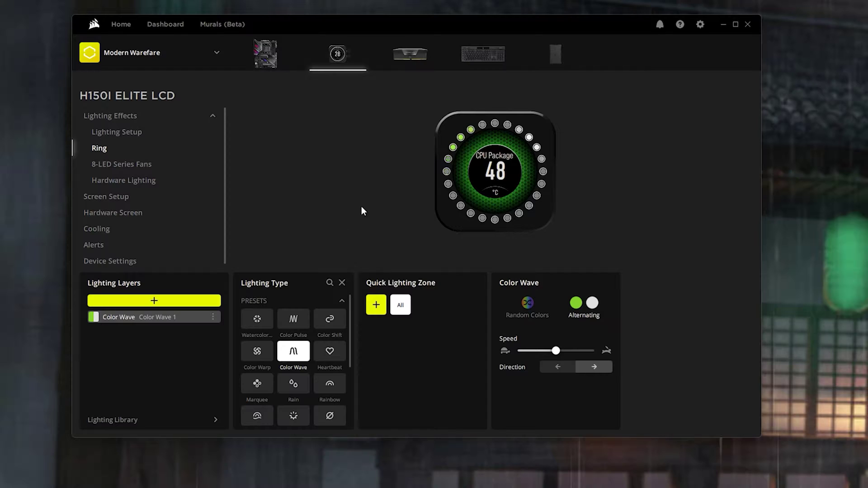
scroll(148, 199, down, 1)
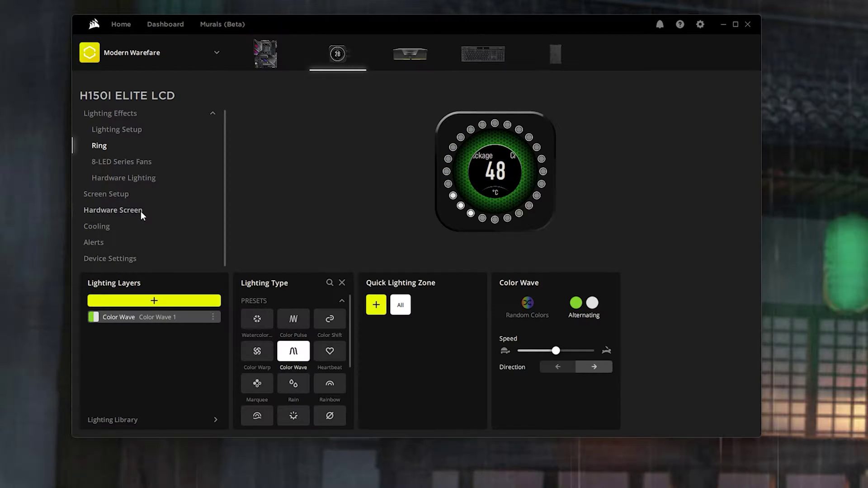
Open the H150i ELITE LCD's Screen Setup
click(124, 196)
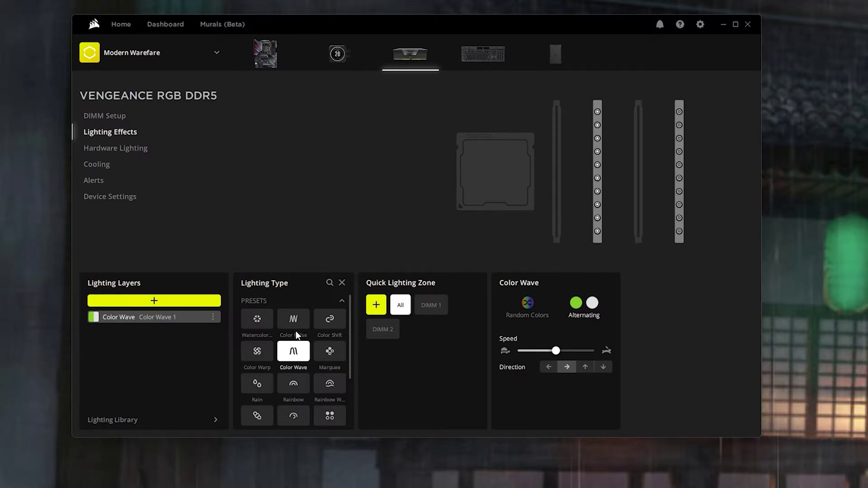
Open the K100 RGB keyboard's lighting and view its Visor and Type Lighting layer settings
click(470, 57)
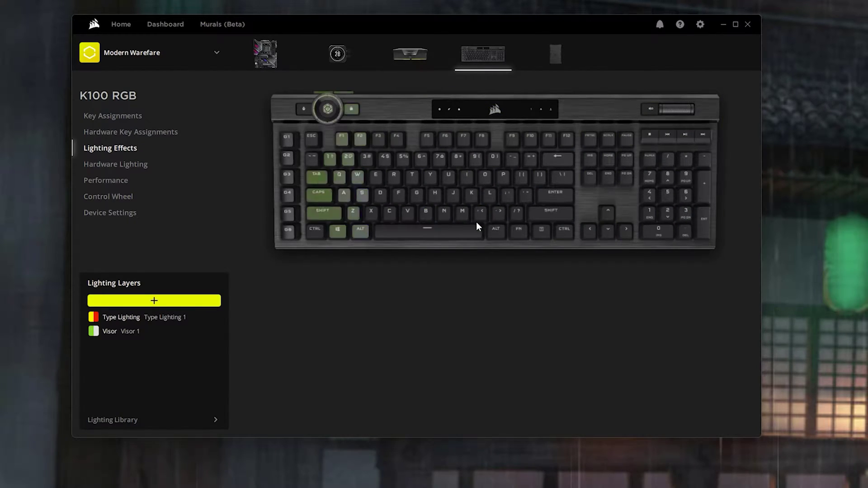
click(131, 333)
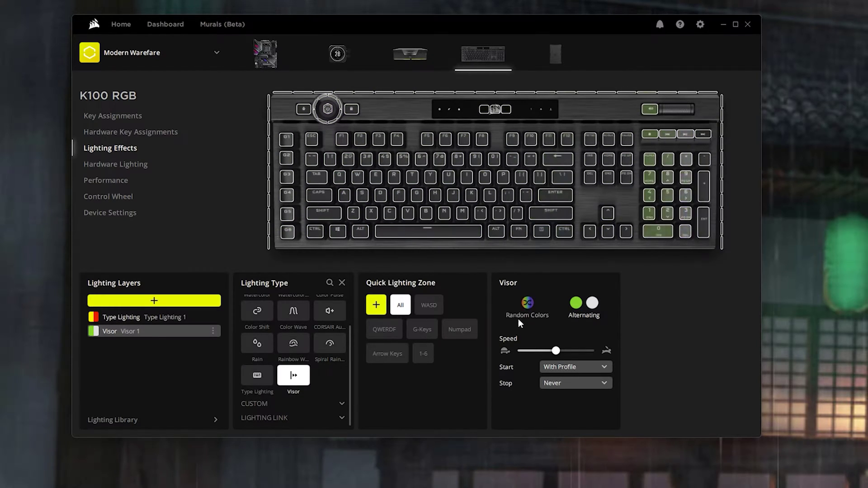
mouse_move(558, 354)
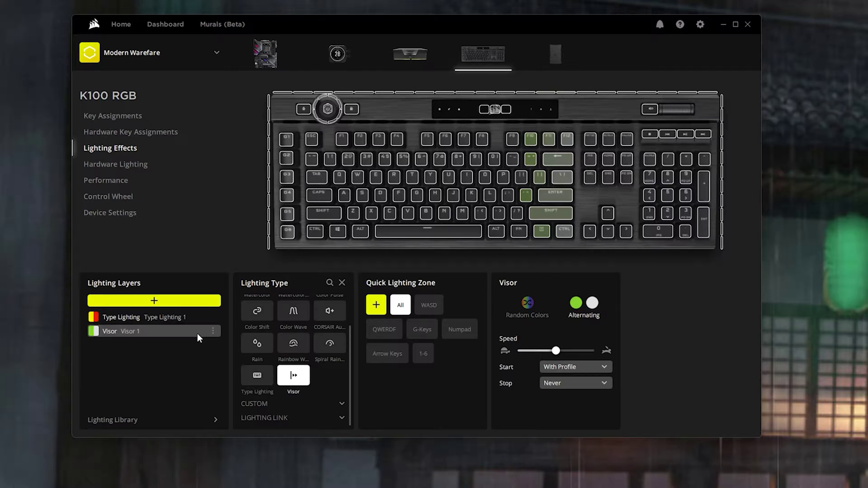
click(181, 320)
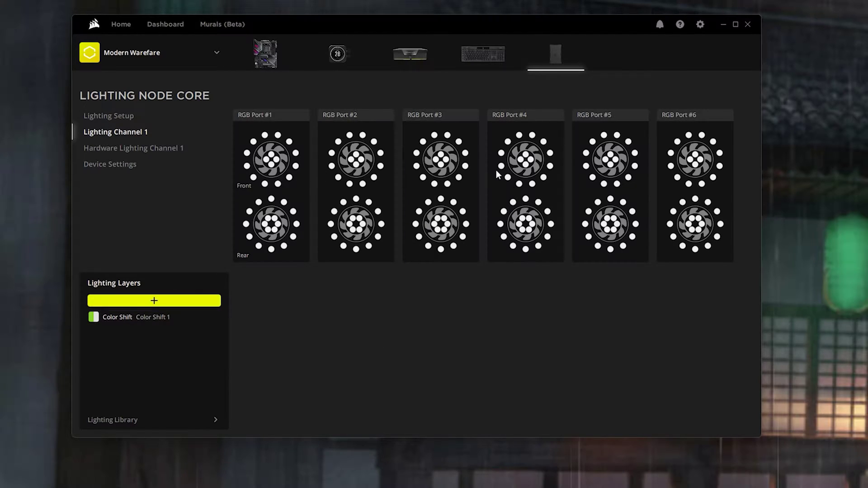
Inspect the Lighting Node Core's green and light grey Color Shift settings, then open Your Profiles
click(128, 317)
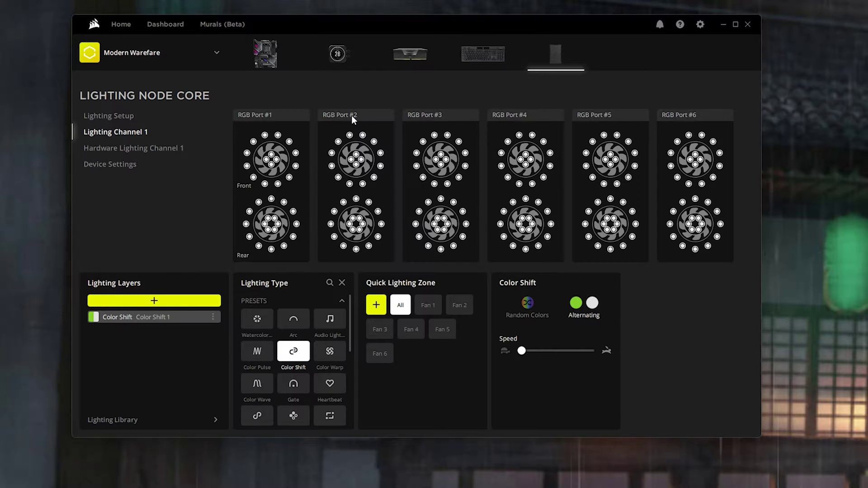
click(170, 54)
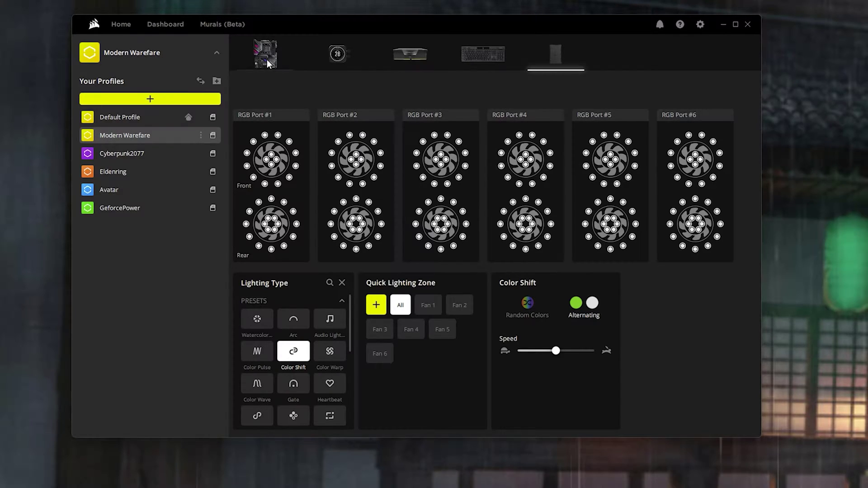
Activate the Cyberpunk2077 profile and show its slow magenta-and-cyan Ping layer settings
click(159, 154)
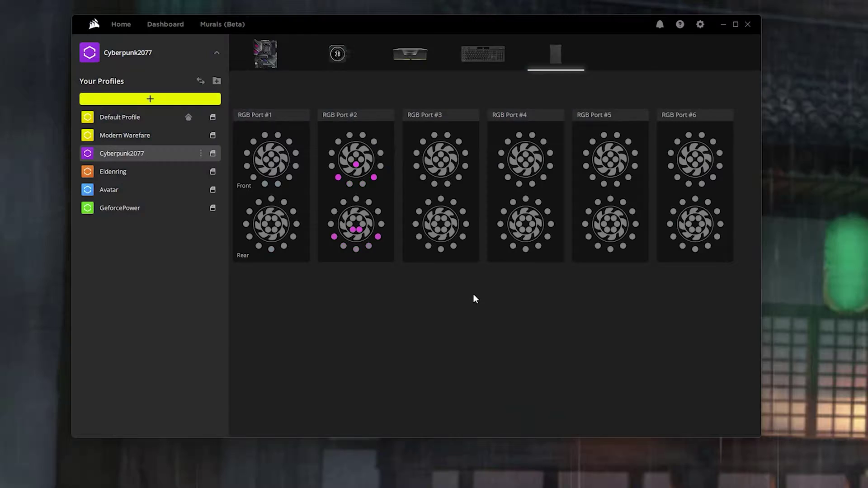
click(216, 52)
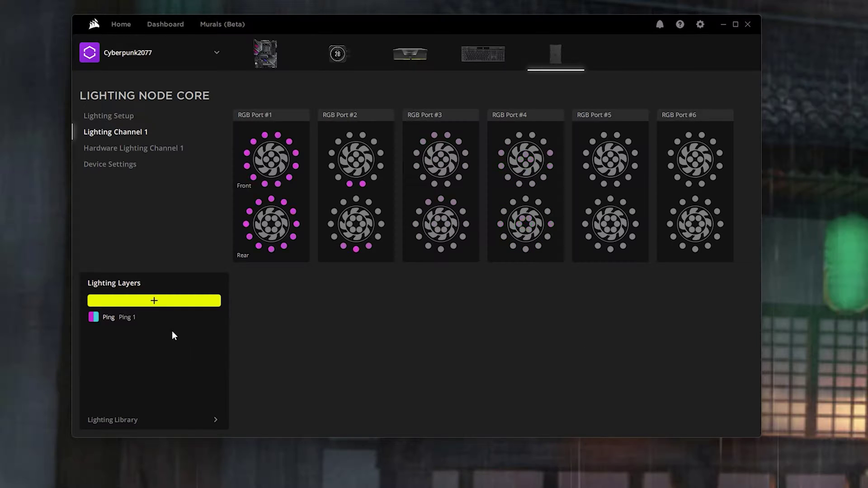
click(151, 319)
scroll(324, 381, up, 2)
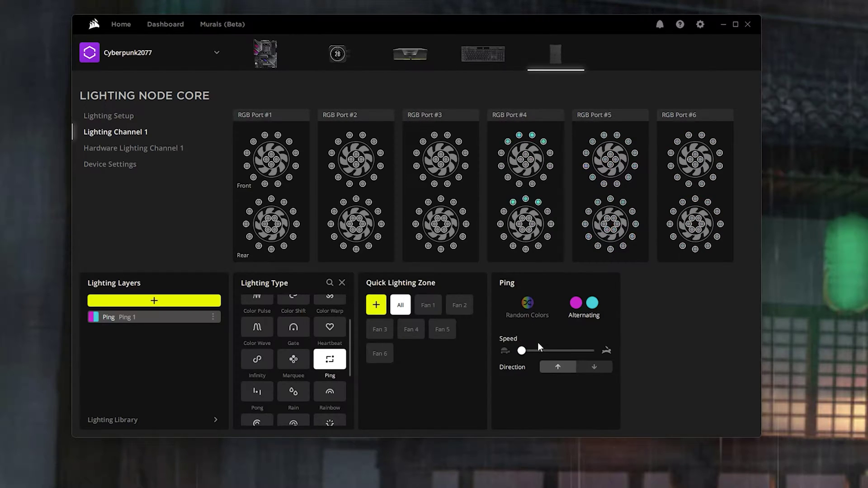
On the K100 RGB keyboard, type Q, W, E, R, D, F to test the typing-reactive lighting
click(481, 57)
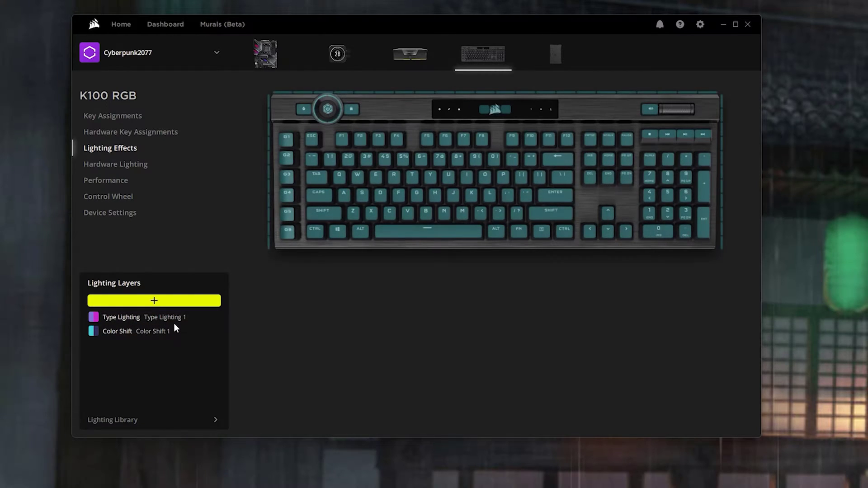
key(q)
key(w)
key(e)
key(r)
key(d)
key(f)
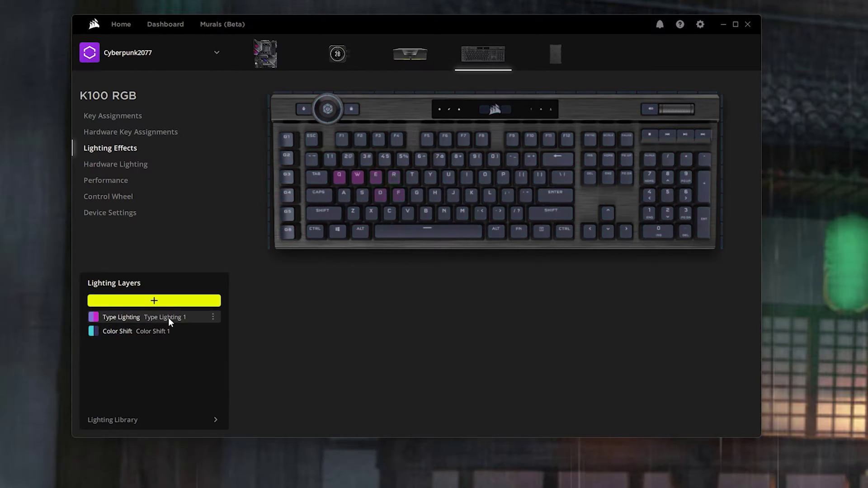
Inspect the Color Shift layer's cyan and dark purple colours
click(139, 333)
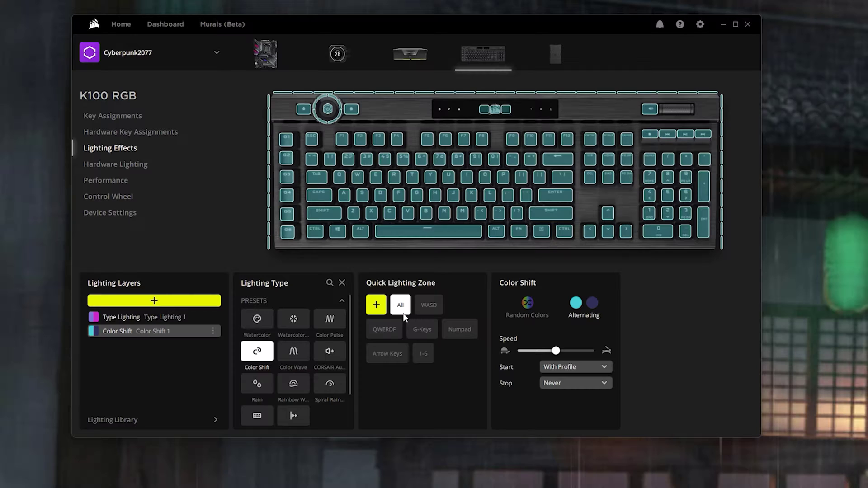
click(578, 307)
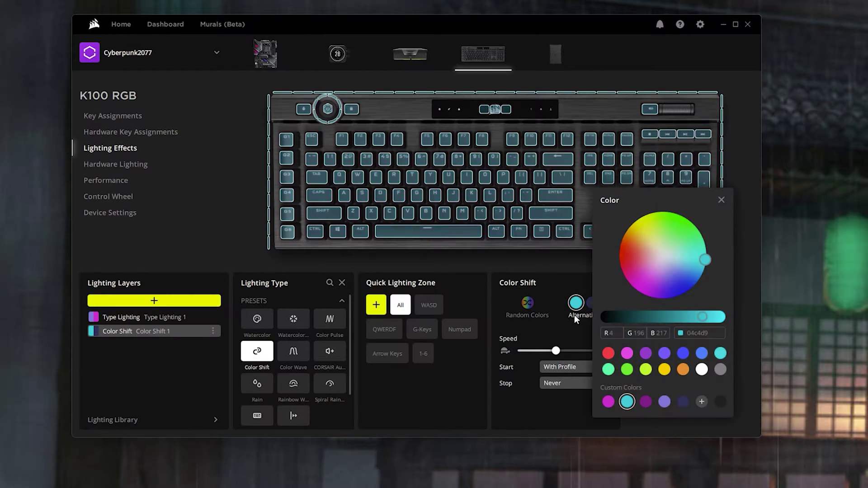
click(573, 311)
click(592, 302)
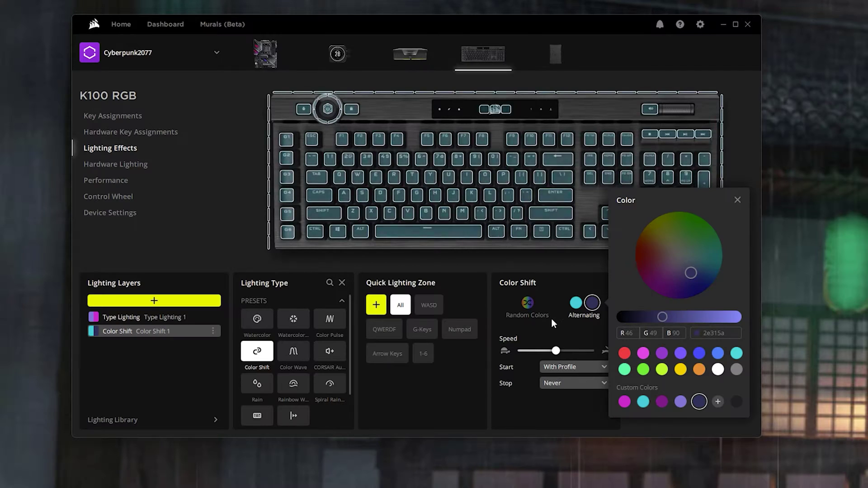
click(550, 320)
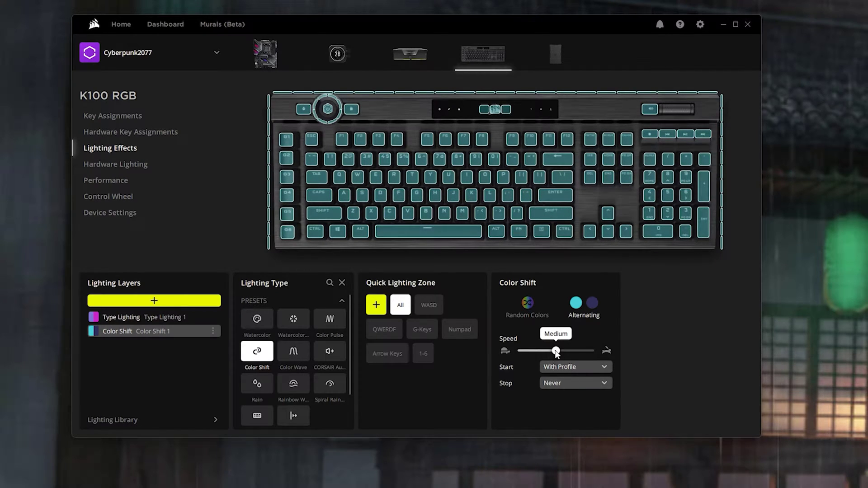
Set the Type Lighting ripple to alternating purple and magenta, then go to the DDR5 memory
click(134, 318)
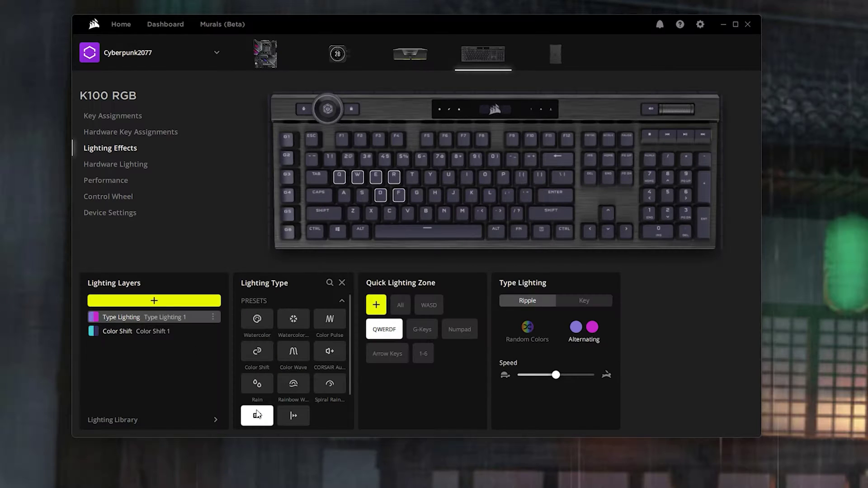
scroll(259, 398, down, 1)
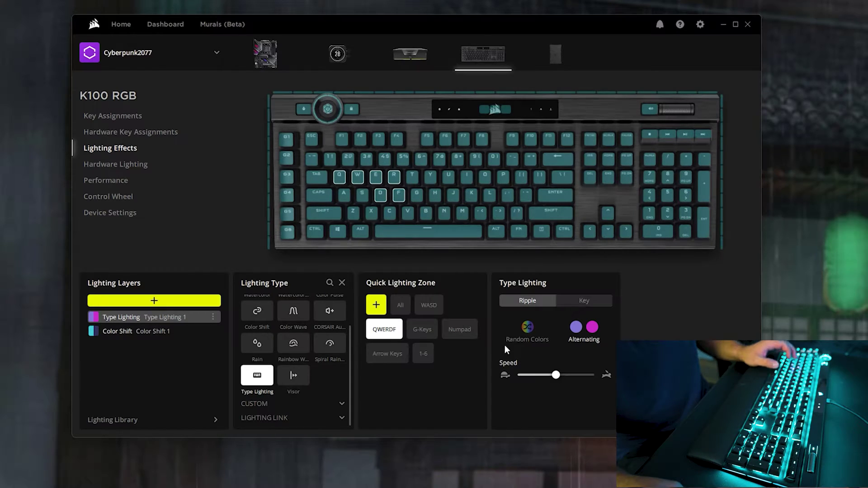
click(576, 330)
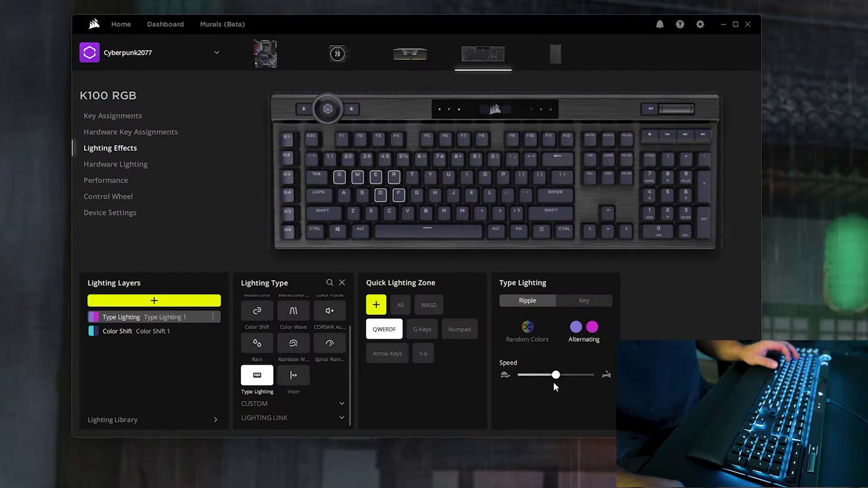
mouse_move(555, 378)
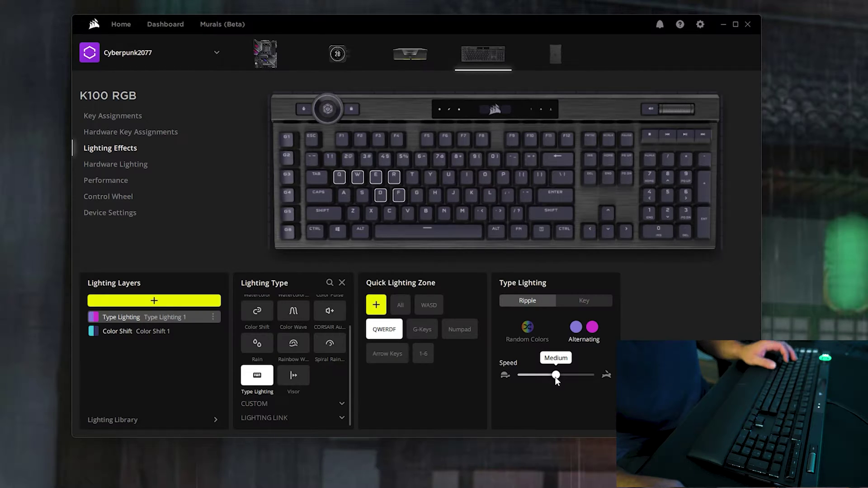
click(410, 54)
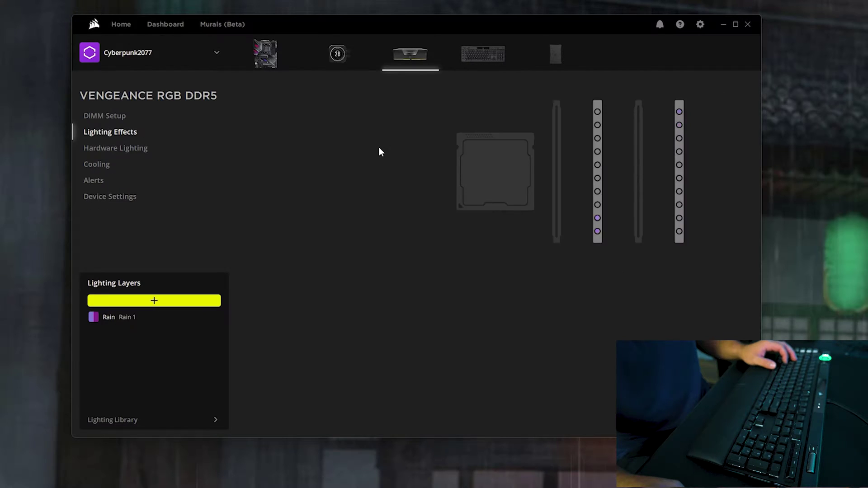
View the memory's purple Rain layer, then go to the H150i Elite LCD cooler
click(147, 320)
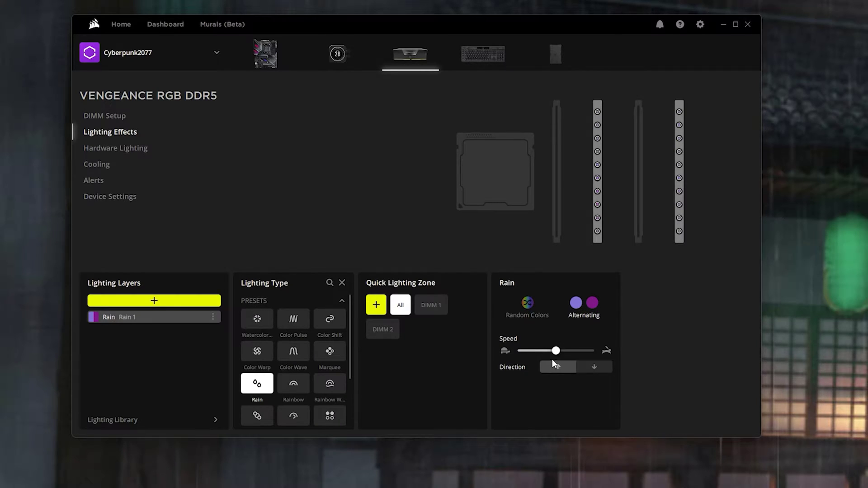
mouse_move(556, 353)
click(344, 53)
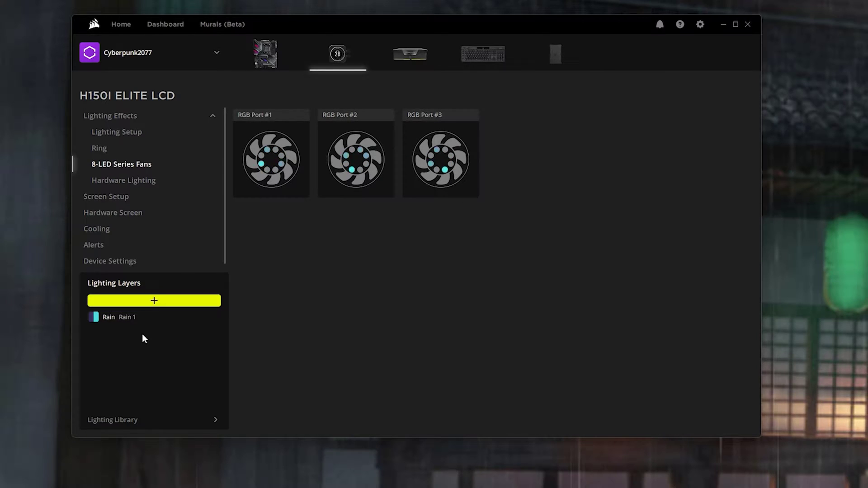
Inspect the fans' Rain layer and the pump ring's Rain 1 cyan and purple colours
click(151, 317)
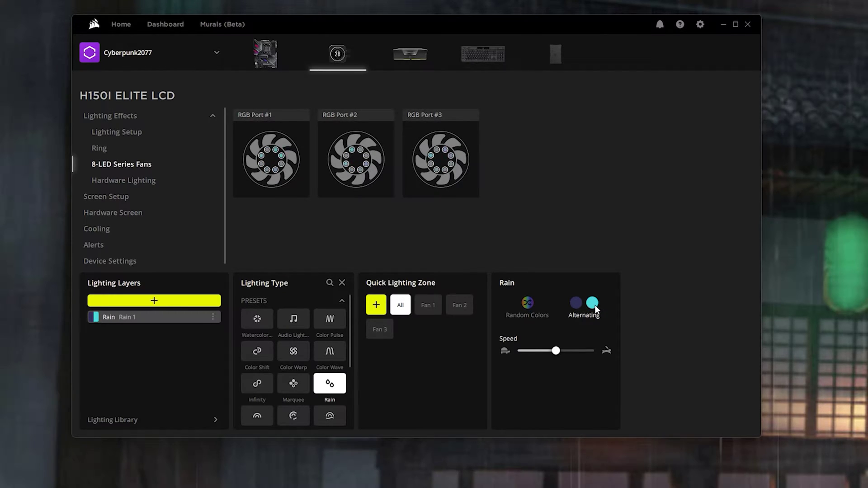
mouse_move(557, 353)
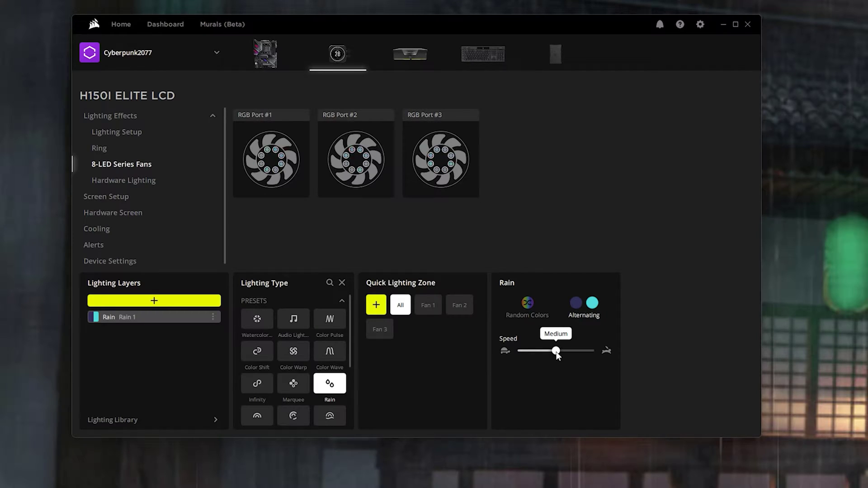
click(108, 149)
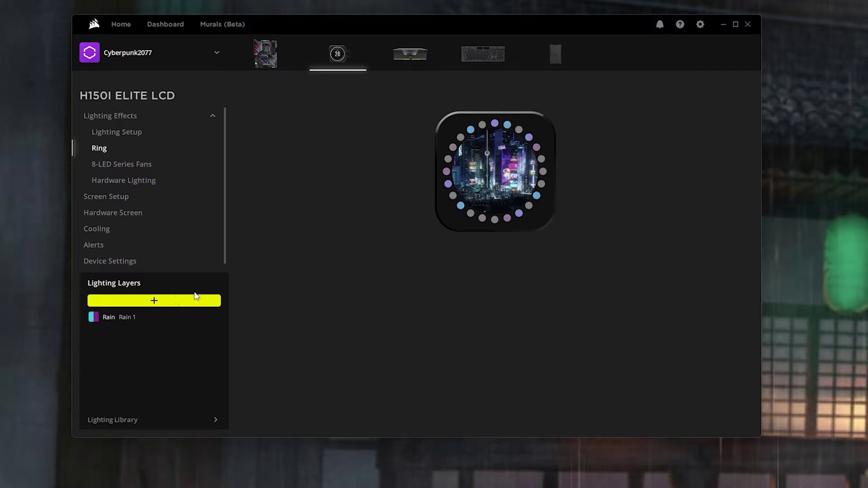
click(136, 318)
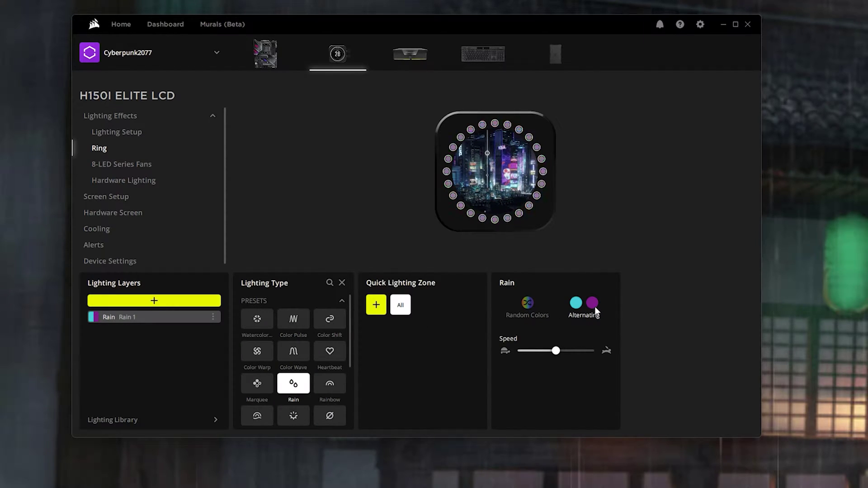
mouse_move(554, 352)
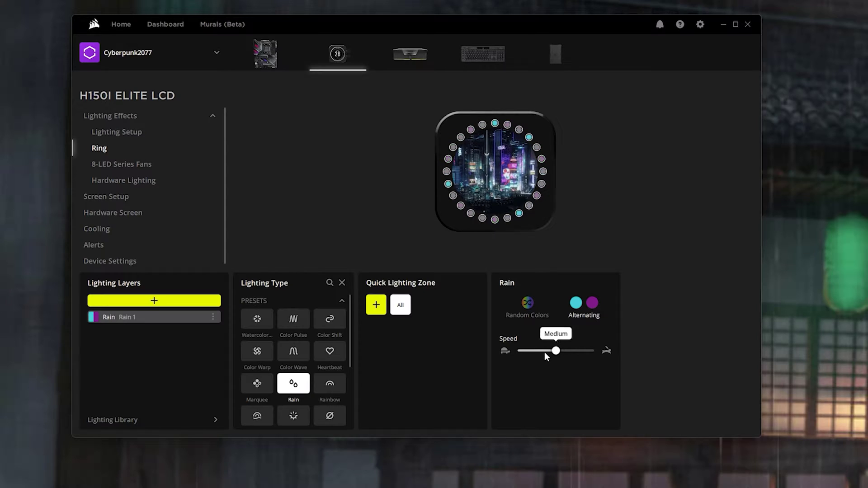
click(574, 307)
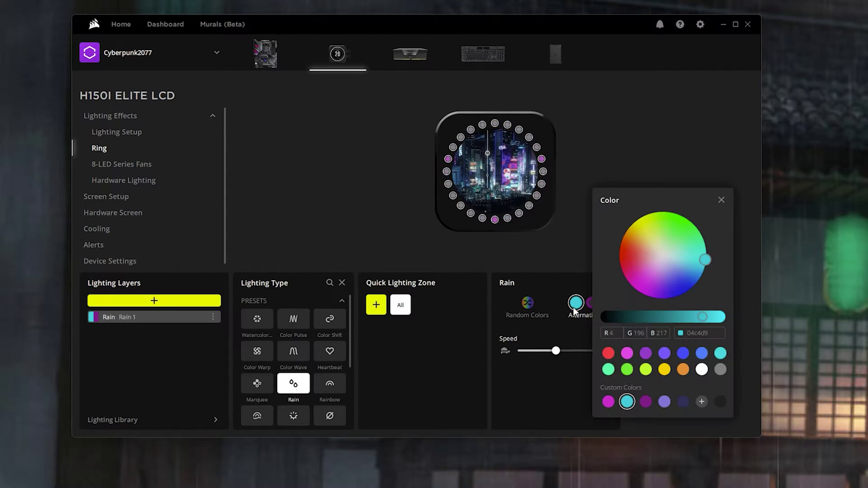
click(545, 256)
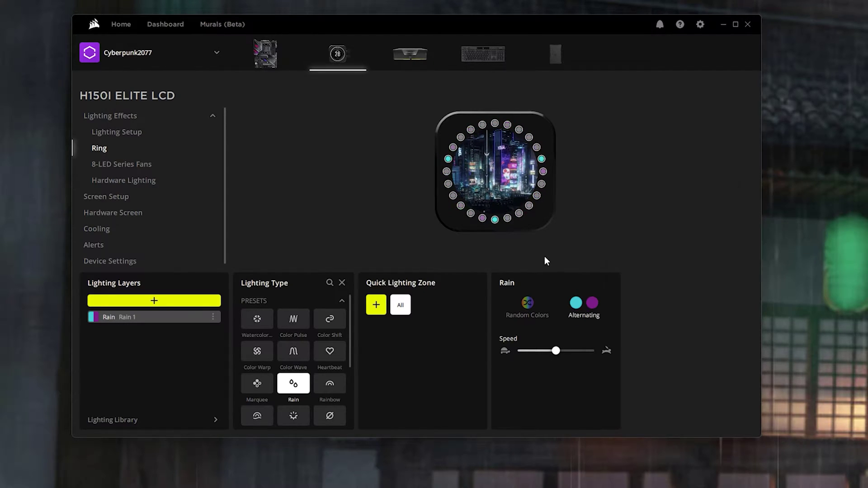
click(592, 303)
click(556, 289)
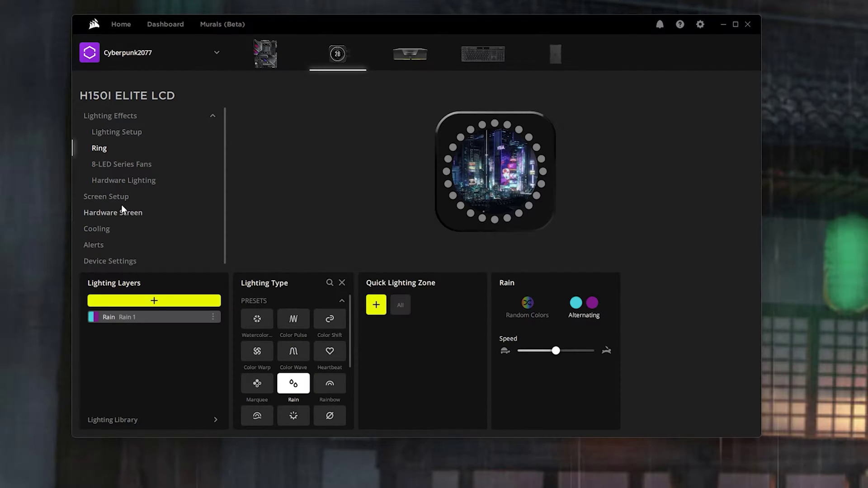
scroll(127, 224, down, 1)
Check the ASUS motherboard's magenta-and-cyan Color Shift layer, then show the saved profiles list
click(90, 191)
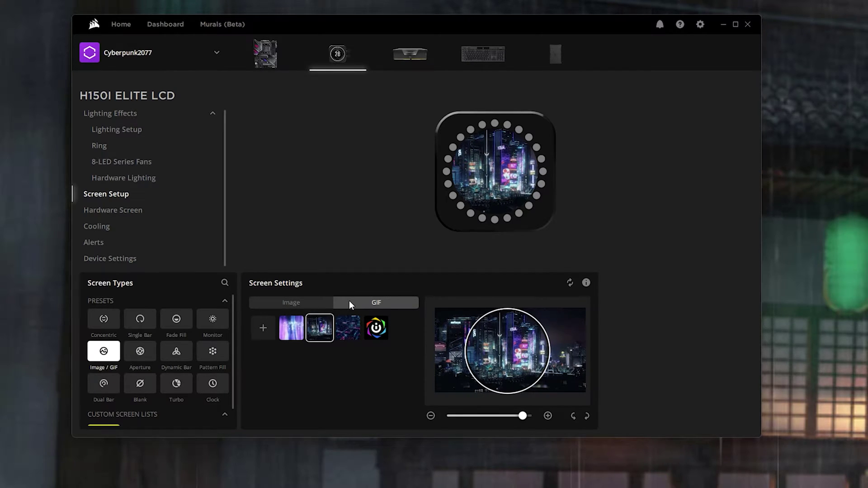
click(281, 64)
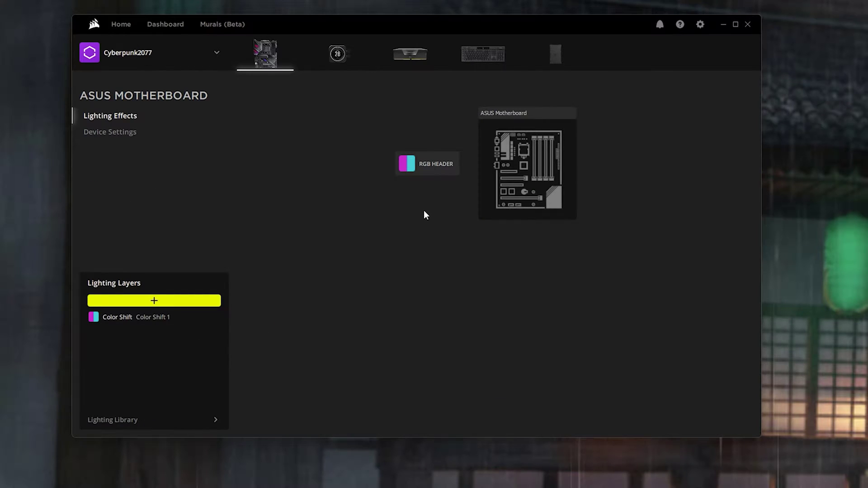
click(153, 320)
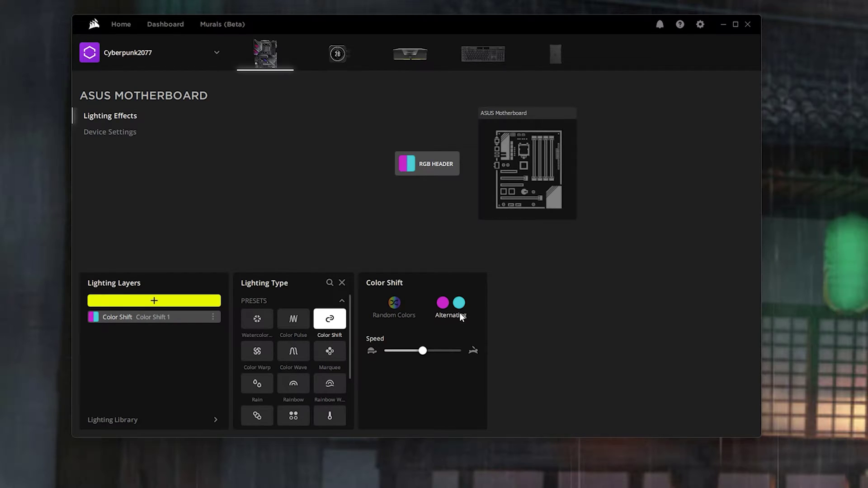
mouse_move(443, 350)
click(153, 54)
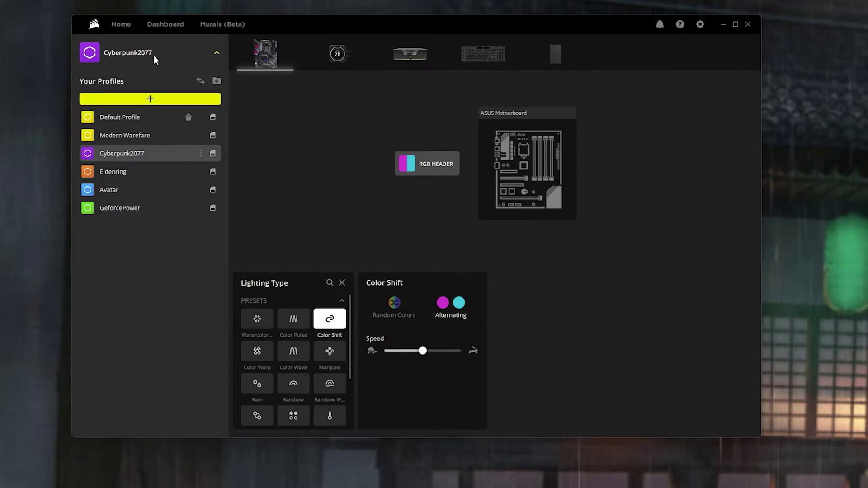
Activate the Eldenring profile, close the profile list, and go to the H150i Elite LCD cooler
click(158, 174)
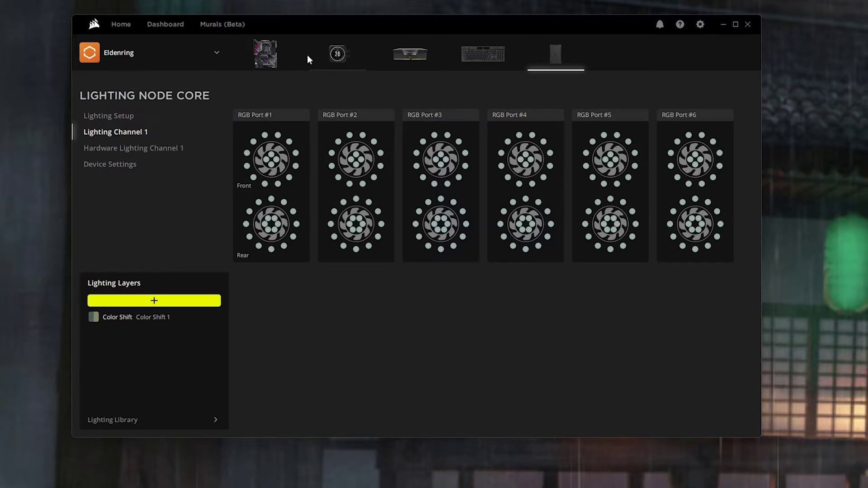
click(263, 66)
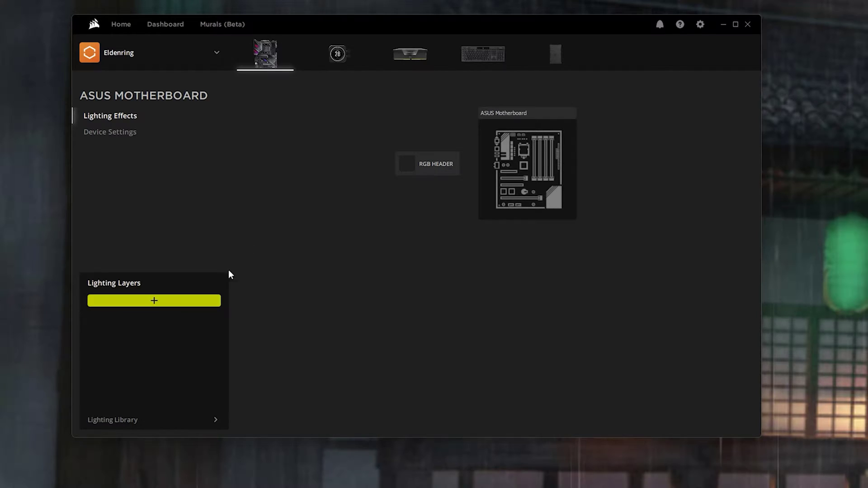
click(337, 55)
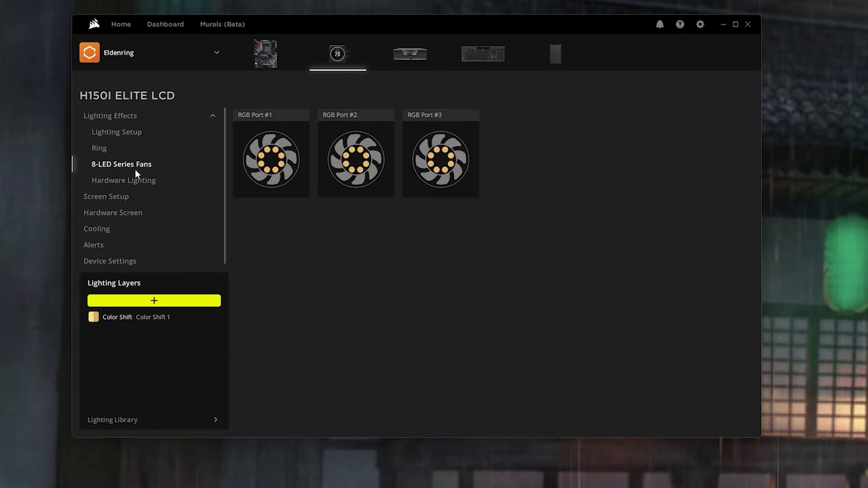
Review the fans' gold alternating Color Shift, then show the pump ring with its Elden Ring preview
click(136, 319)
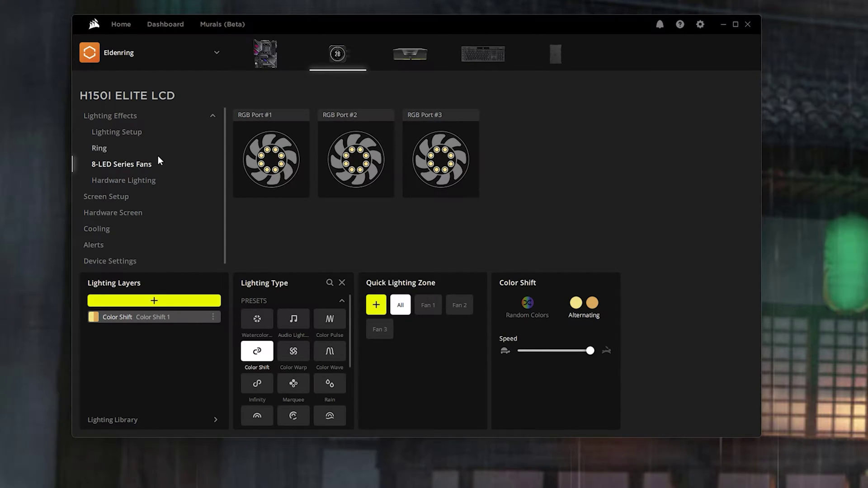
click(105, 150)
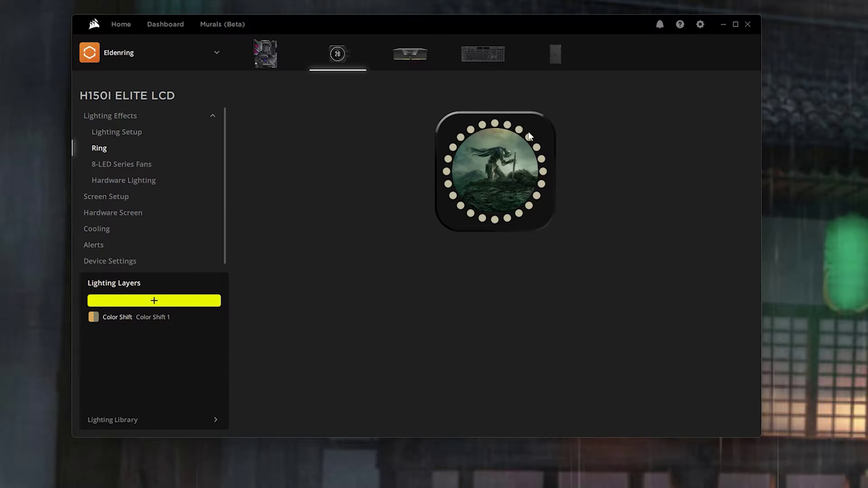
Check the ring's Color Shift layer and Elden Ring LCD image, then go to the DDR5 memory
click(145, 319)
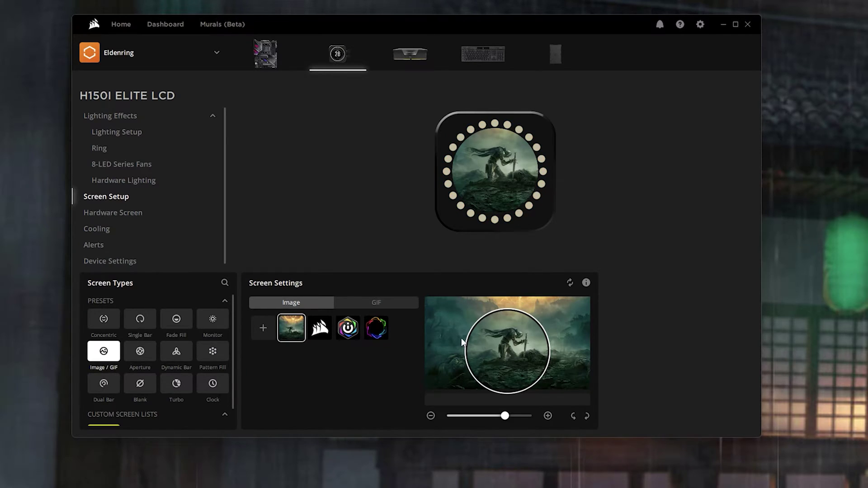
click(410, 54)
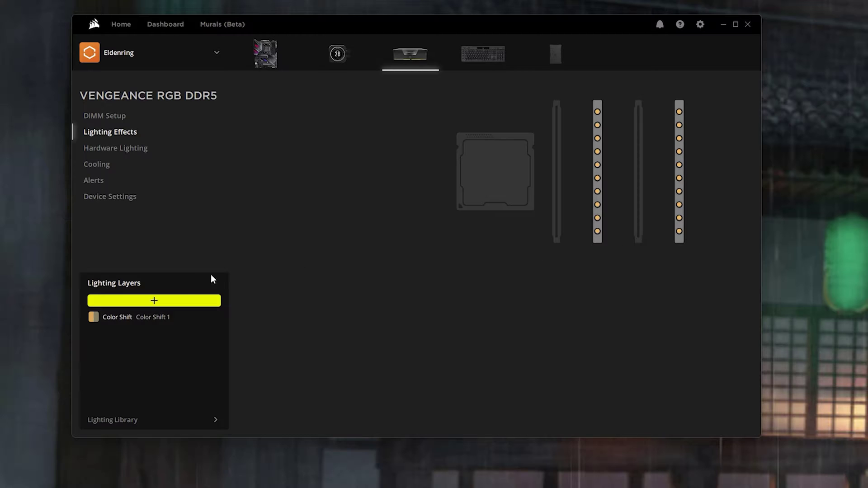
Look over the DDR5 memory's Eldenring Color Shift colours, then go to the K100 RGB keyboard
click(154, 319)
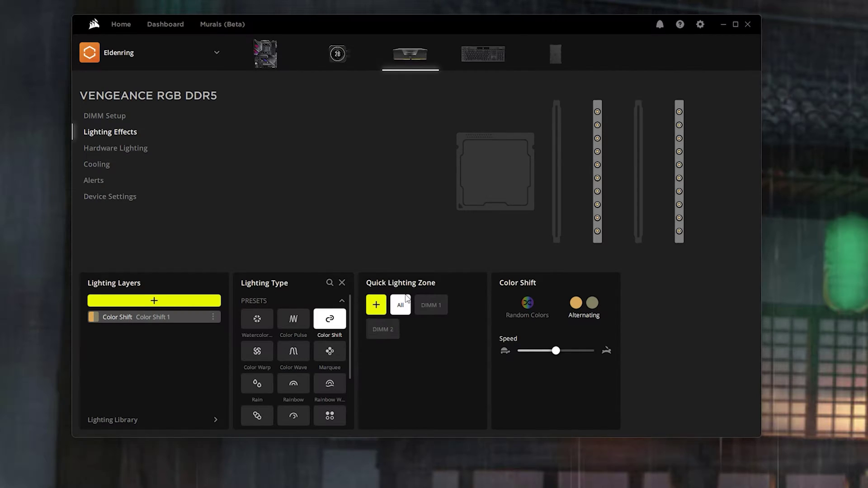
mouse_move(551, 353)
click(472, 55)
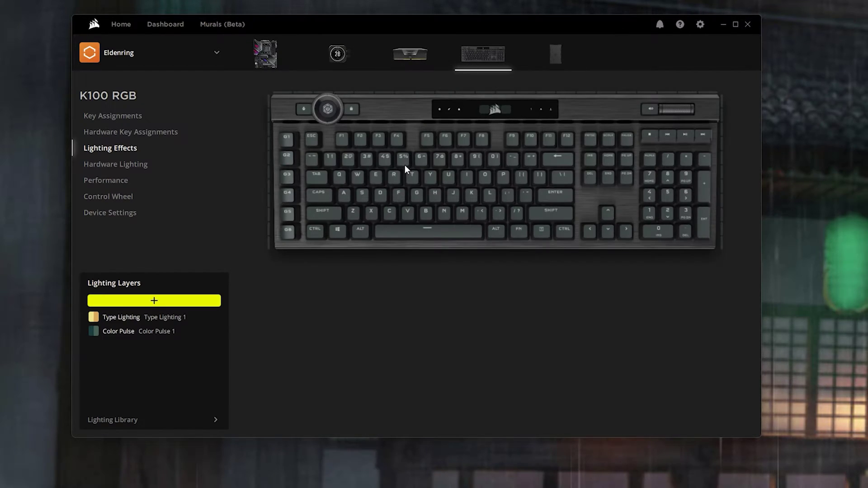
Review Color Pulse and test the All-zone ripple Type Lighting by typing, then go to the Lighting Node Core
click(138, 332)
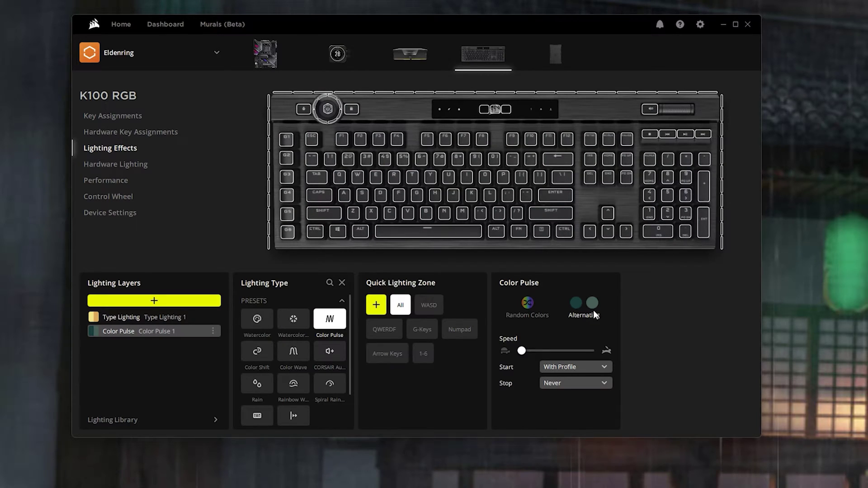
mouse_move(523, 354)
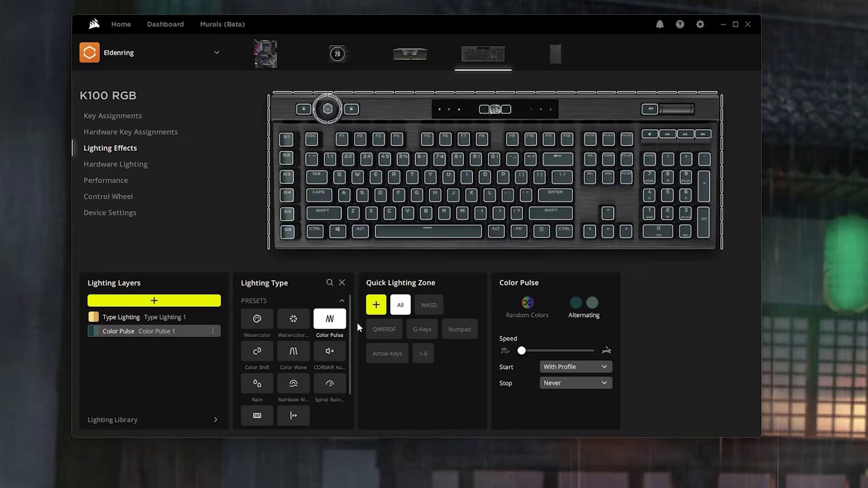
click(118, 317)
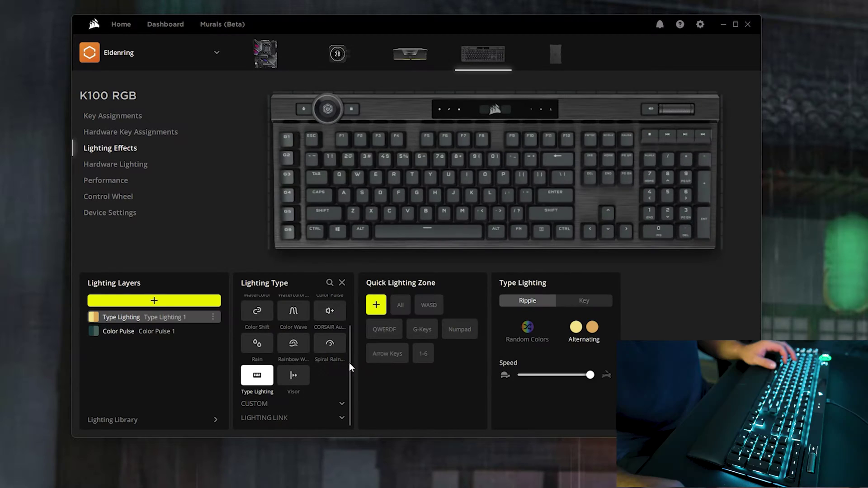
click(400, 307)
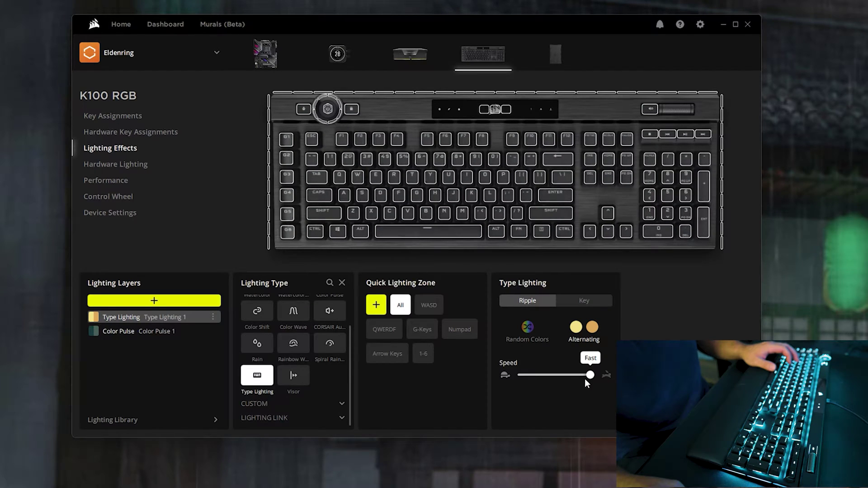
key(g)
key(space)
key(space)
key(space)
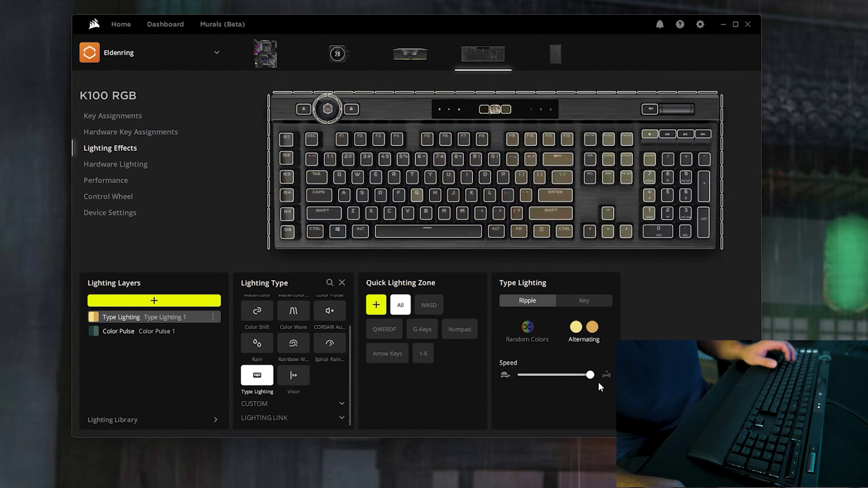
click(551, 62)
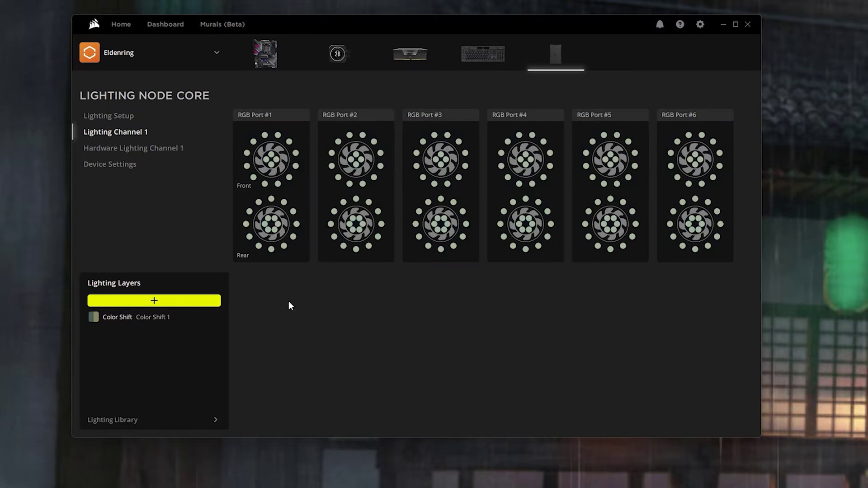
Inspect both alternating colours of the Lighting Node Core's Color Shift layer in the colour picker
click(151, 321)
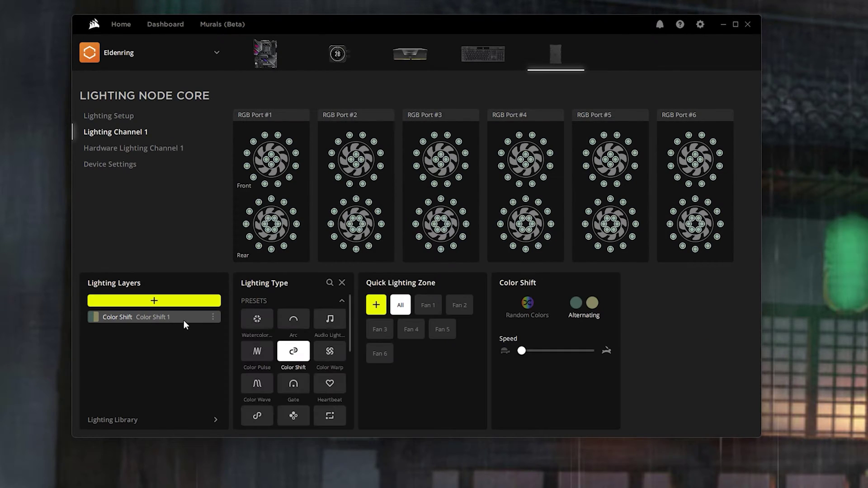
click(575, 303)
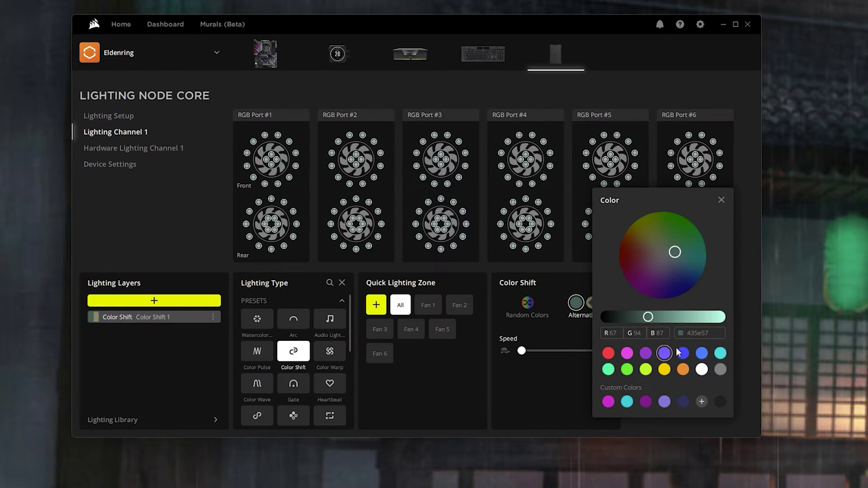
click(542, 323)
click(591, 304)
click(546, 329)
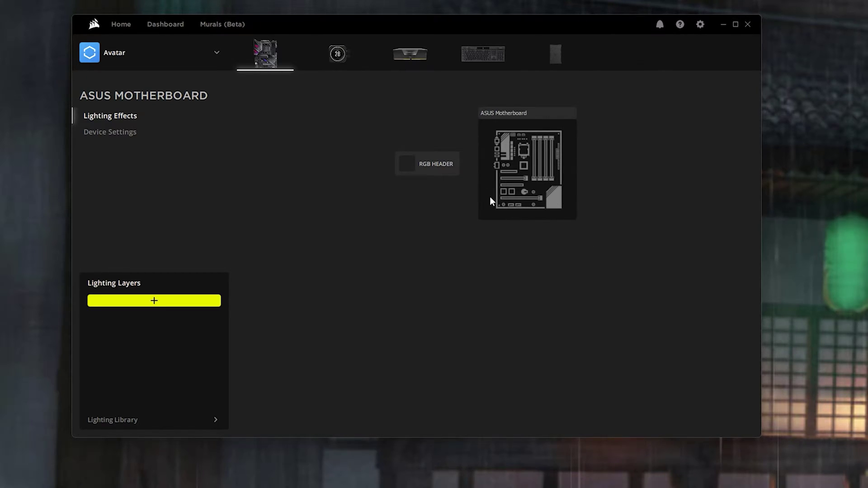
Check the H150i Elite LCD's purple Color Shift fans and ring, its GIF screen, then DDR5 lighting
click(343, 61)
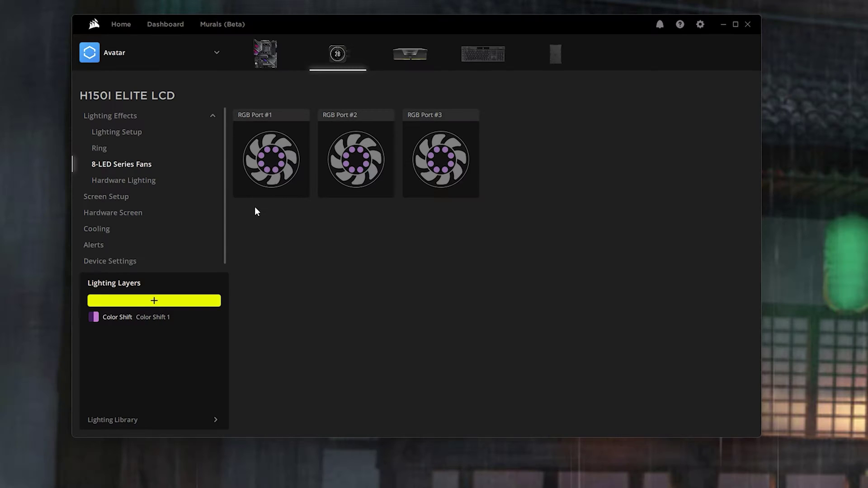
click(167, 320)
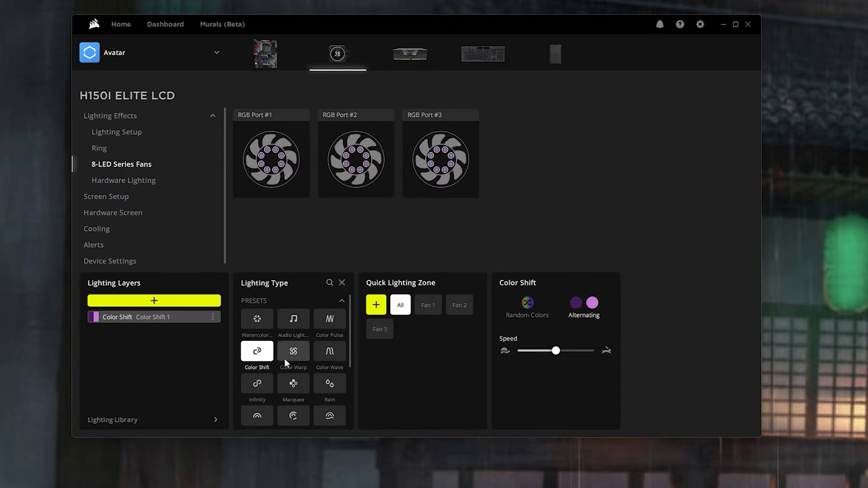
click(100, 147)
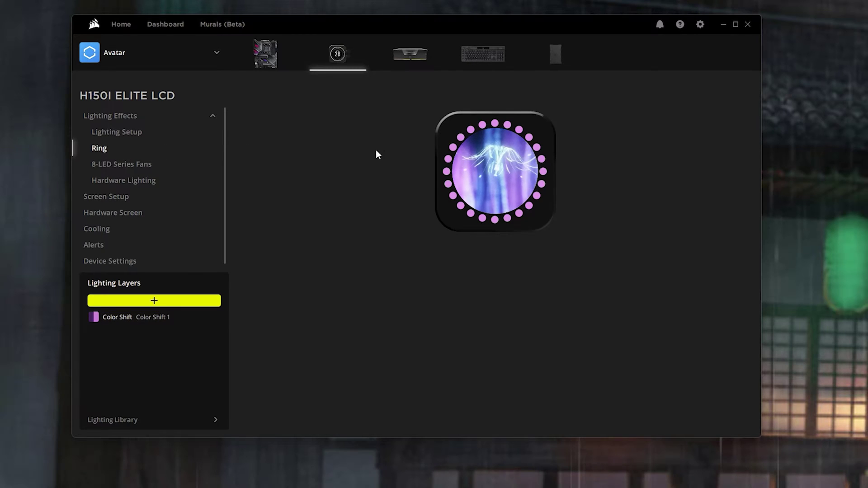
click(170, 322)
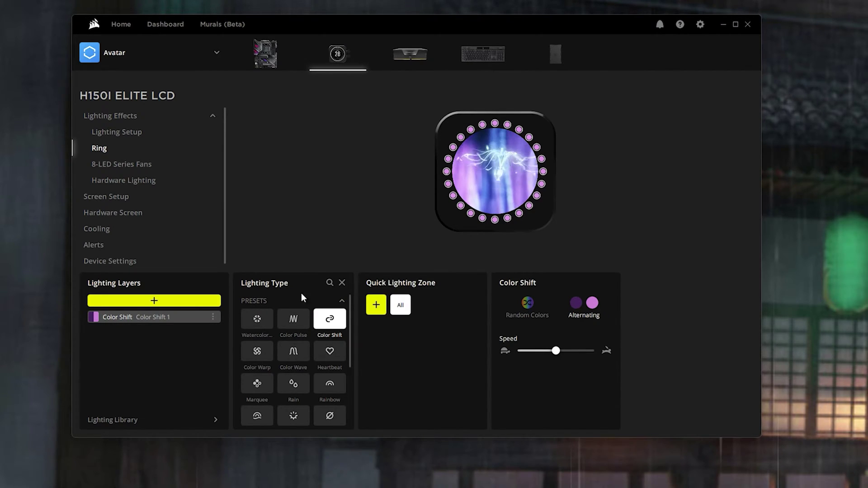
click(111, 196)
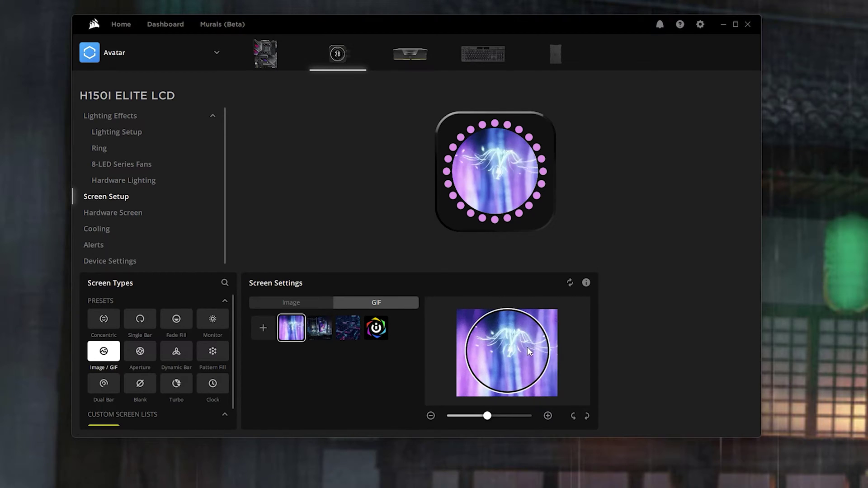
click(410, 64)
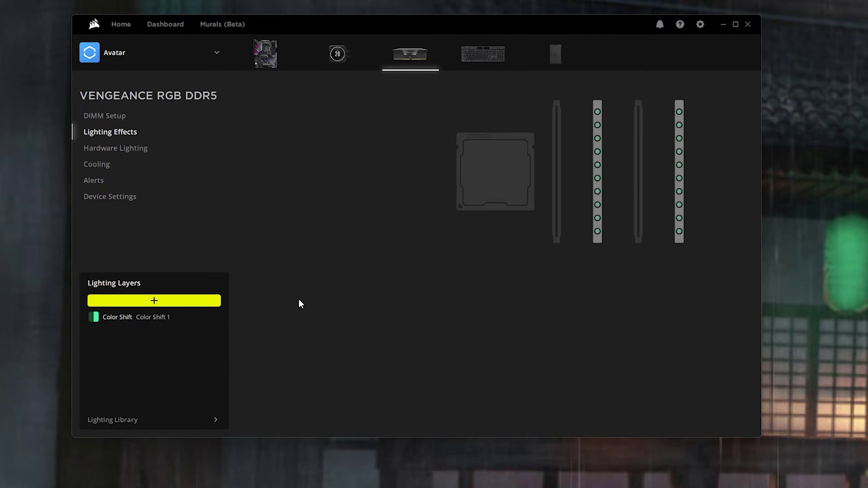
click(152, 319)
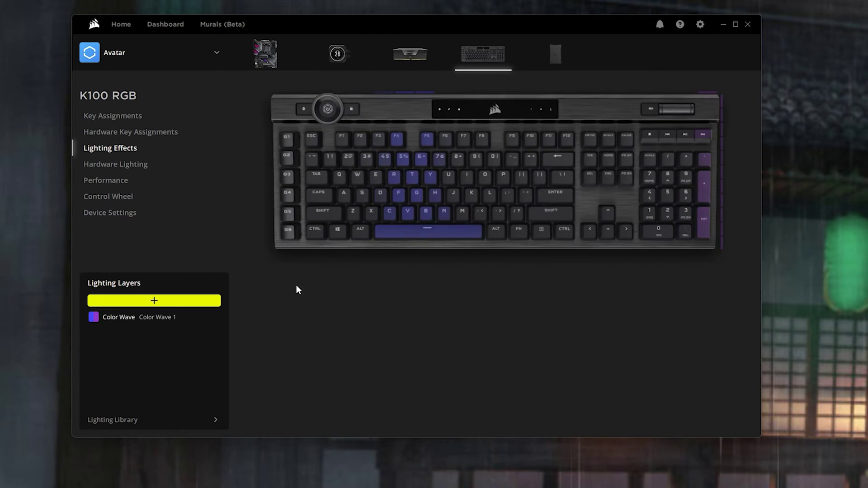
click(161, 319)
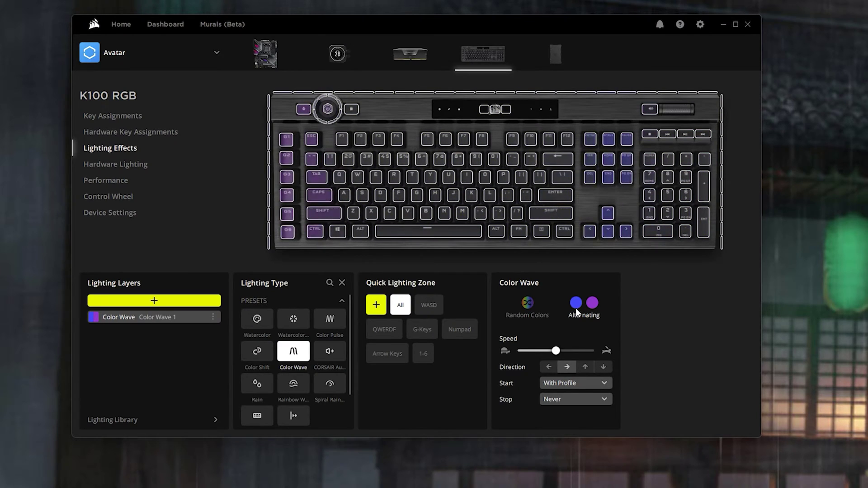
Compare the Lighting Node Core's cyan Color Shift 1 (fans 1–3) and purple Color Shift 2 (fans 4–6)
mouse_move(556, 352)
click(556, 53)
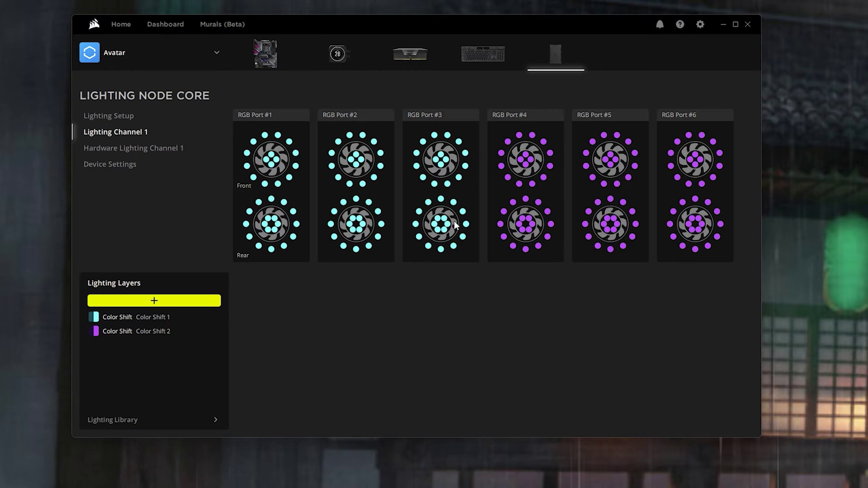
click(151, 318)
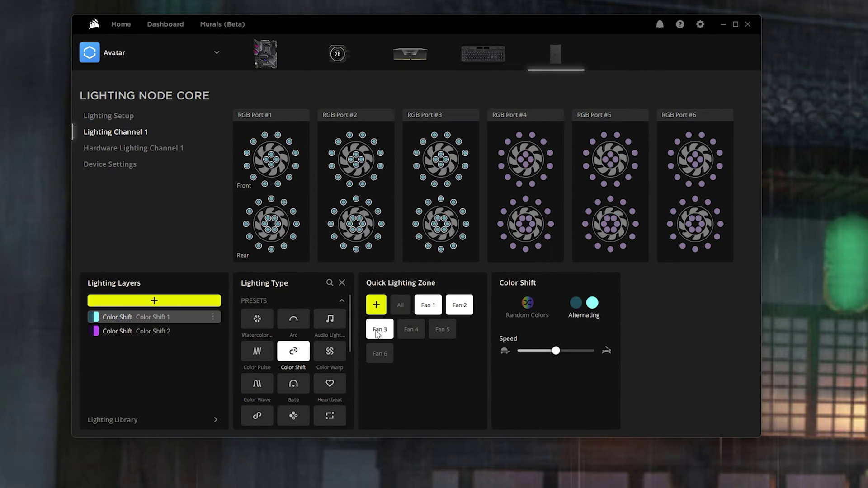
click(168, 332)
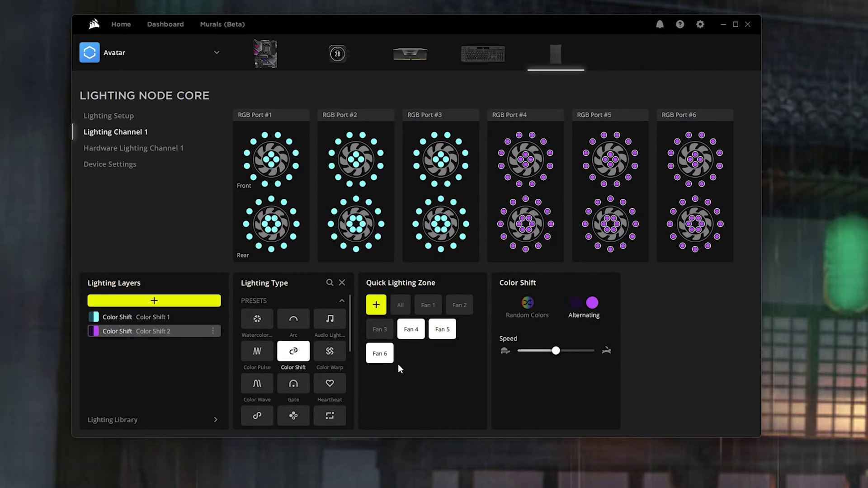
click(194, 317)
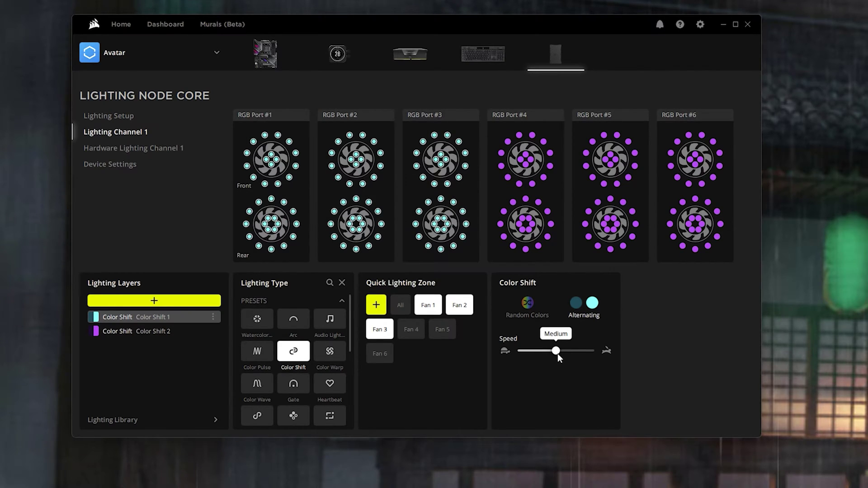
click(177, 334)
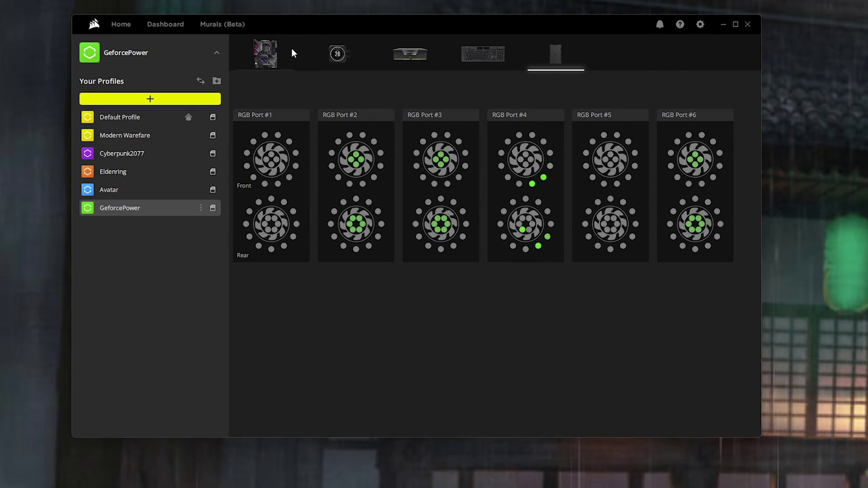
Collapse the profile list and inspect the Lighting Node Core's green Infinity and Heartbeat layers
click(212, 50)
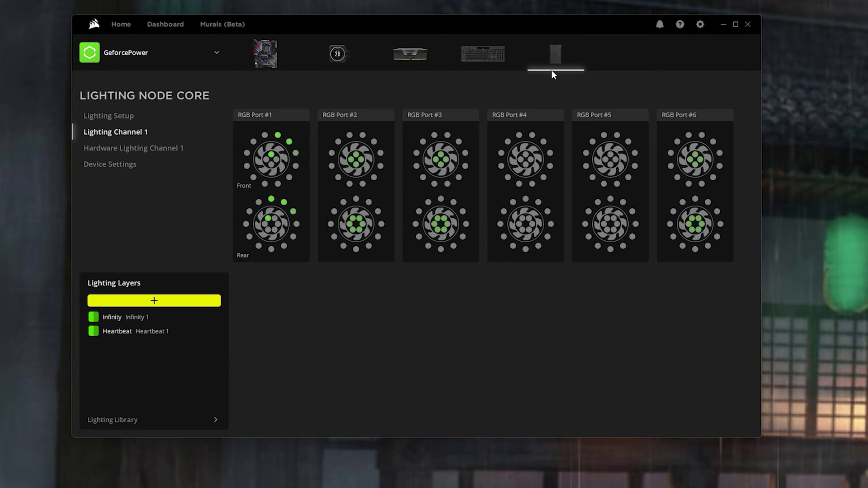
click(152, 318)
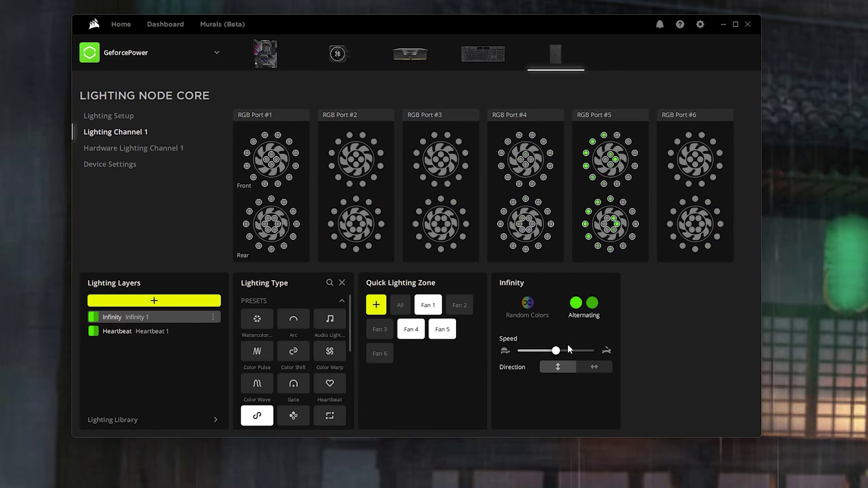
mouse_move(557, 354)
click(164, 333)
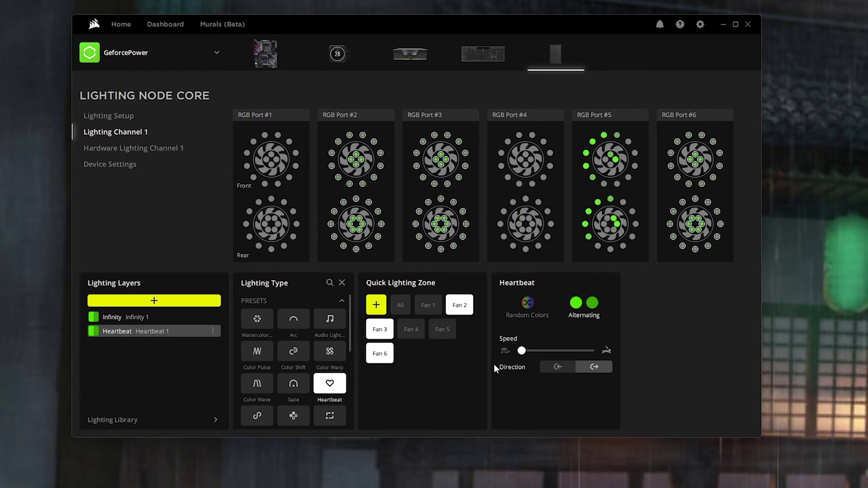
click(478, 55)
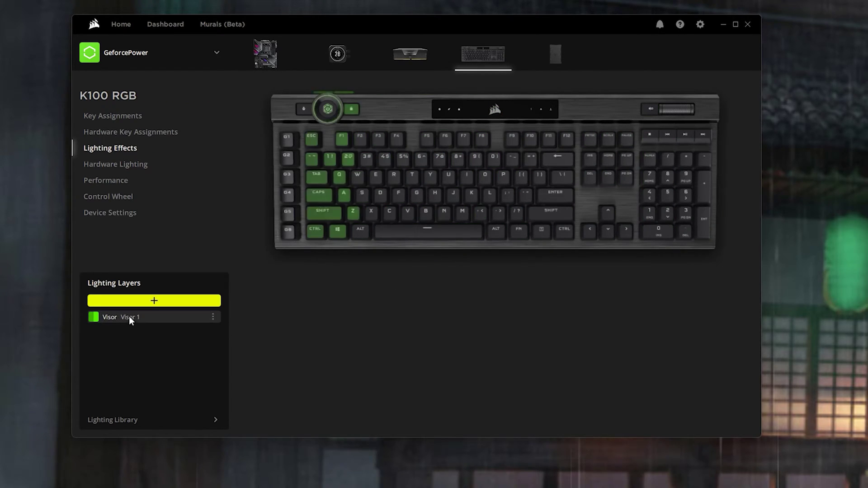
Inspect the K100 keyboard's green Visor layer and the Vengeance DDR5 memory's green Sequential layer
click(129, 317)
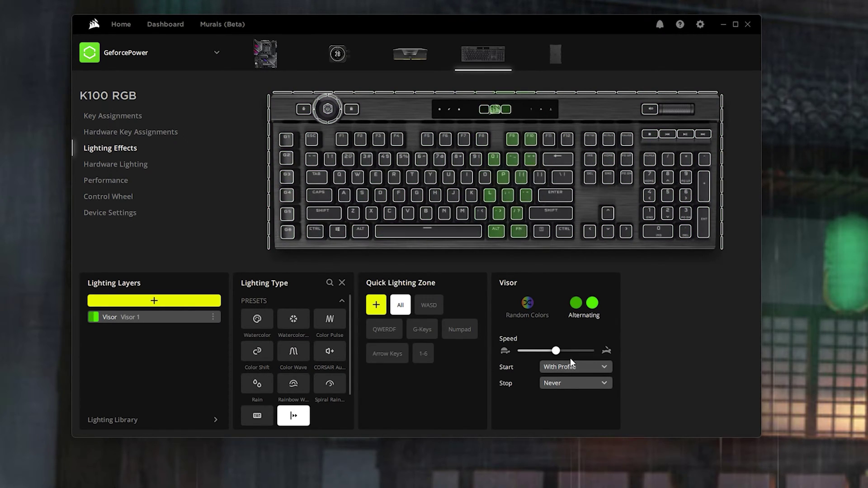
mouse_move(558, 352)
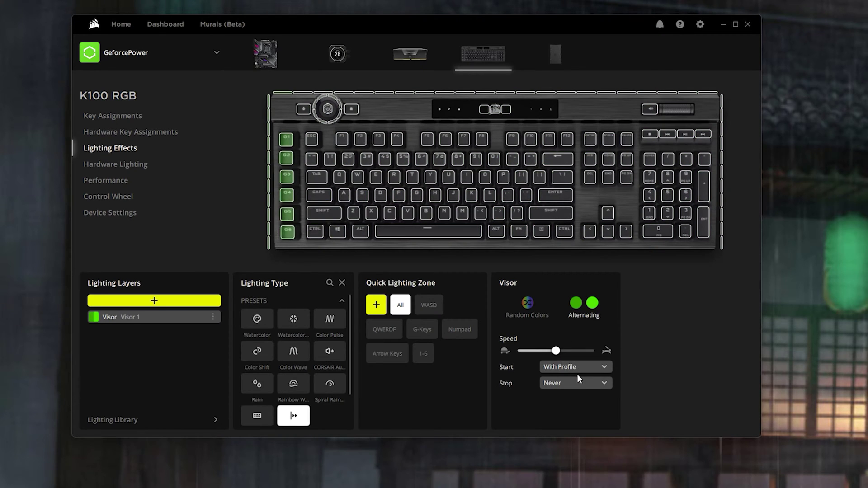
click(414, 53)
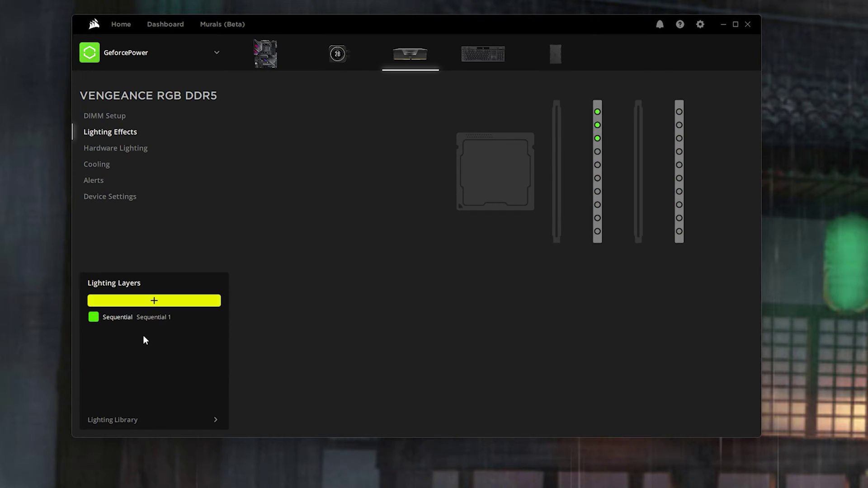
click(144, 319)
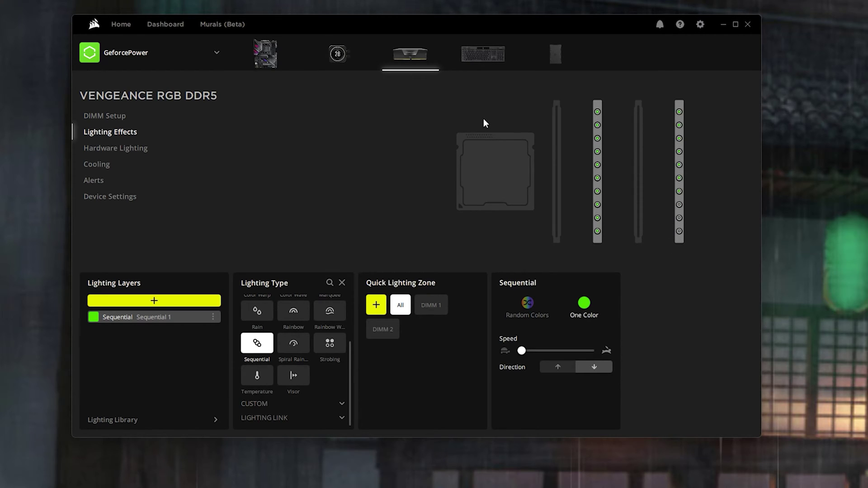
Inspect the H150i Elite LCD's green Visor fans and Rotary Stack ring, then its Screen Setup
click(362, 61)
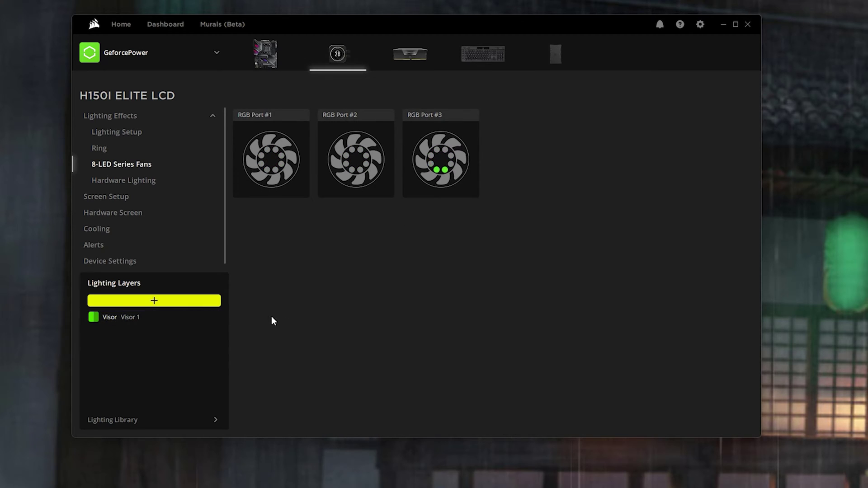
click(164, 318)
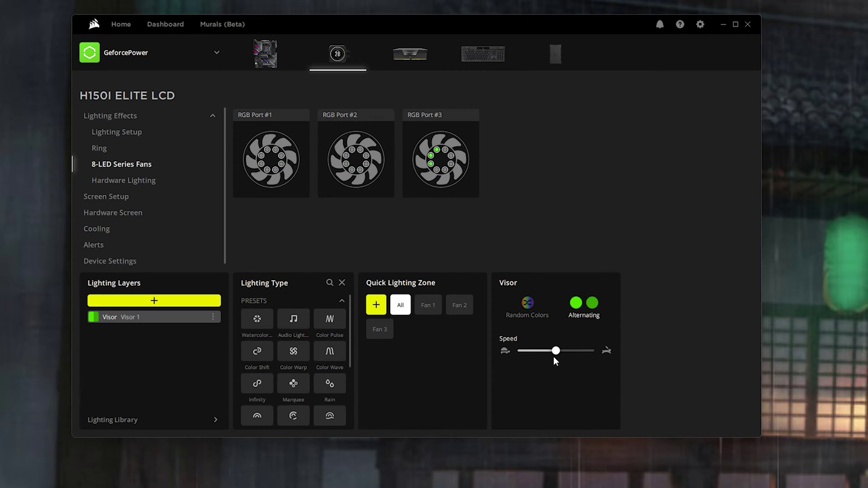
click(100, 148)
click(151, 321)
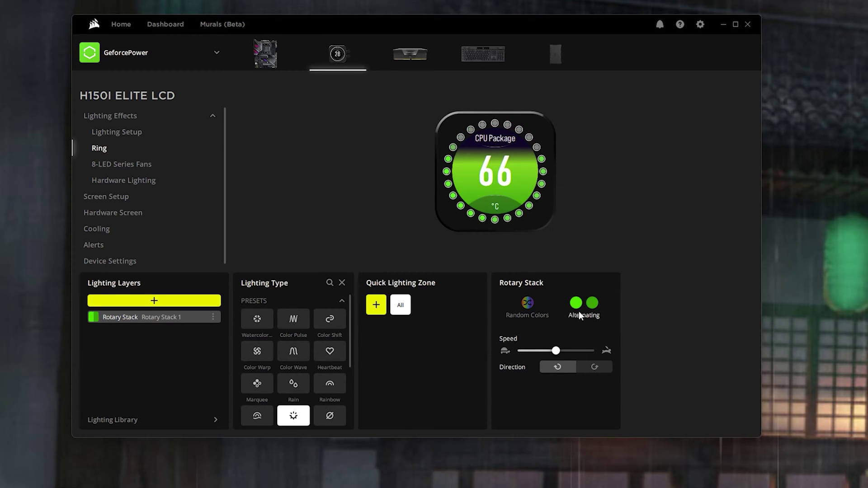
mouse_move(556, 352)
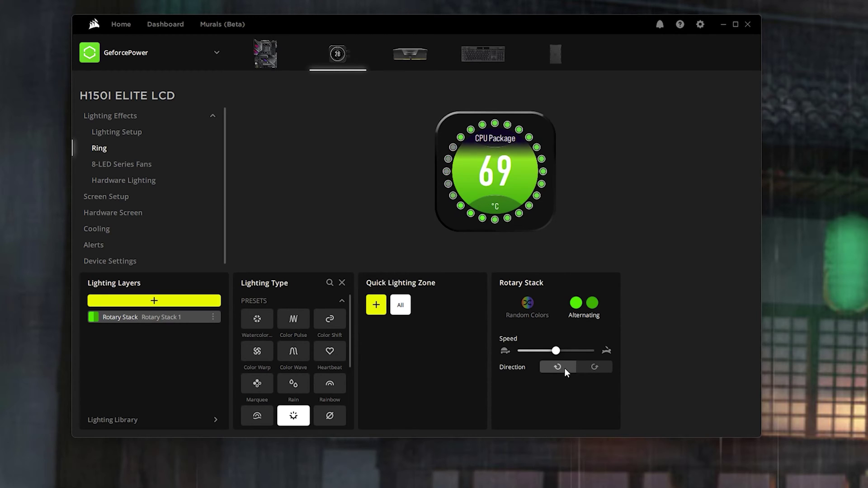
click(117, 199)
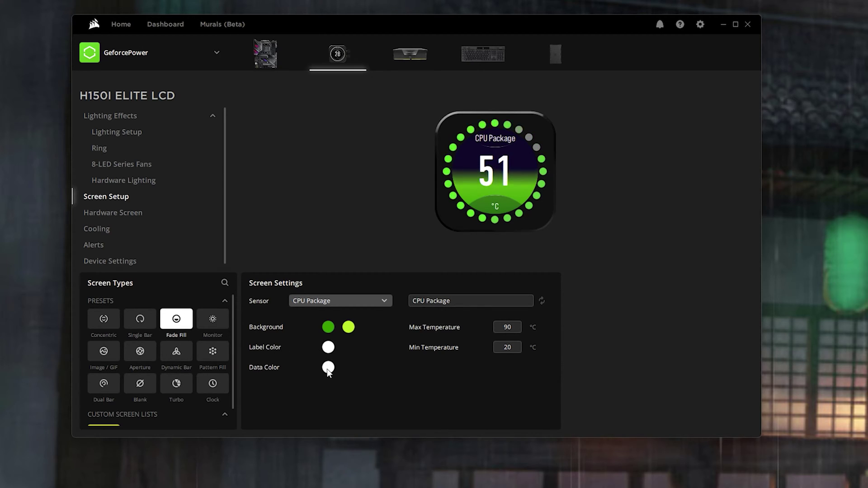
Show GPU Temp #1 on the LCD labelled 'RTX 4090', then view the motherboard's green Color Shift
click(344, 301)
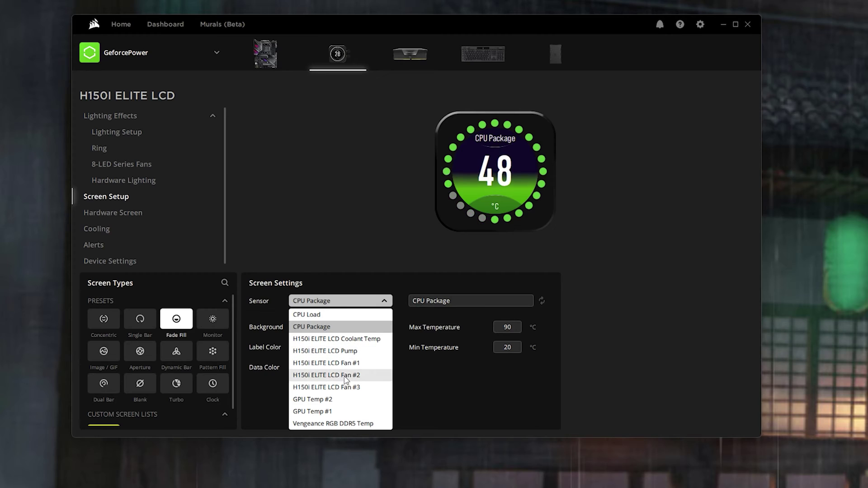
click(343, 411)
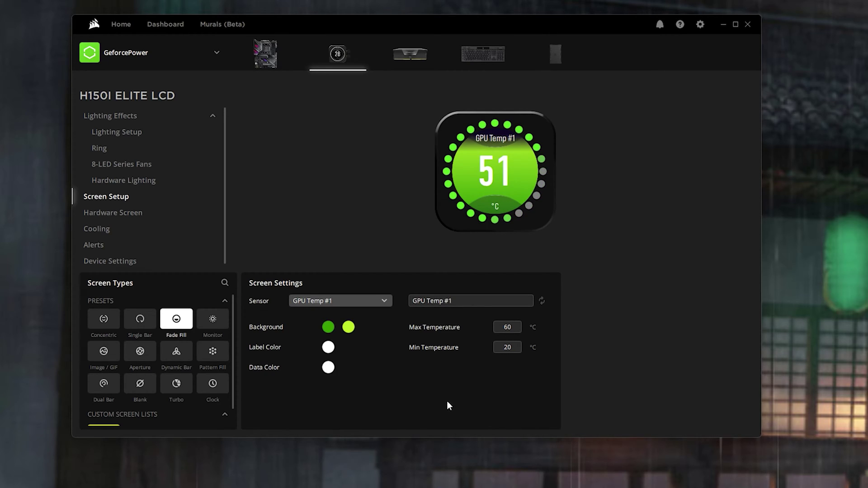
click(443, 301)
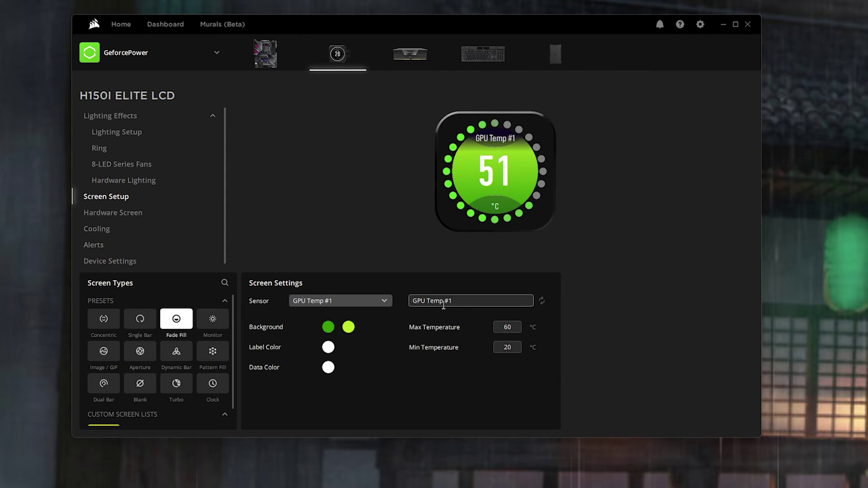
drag(469, 304, 403, 307)
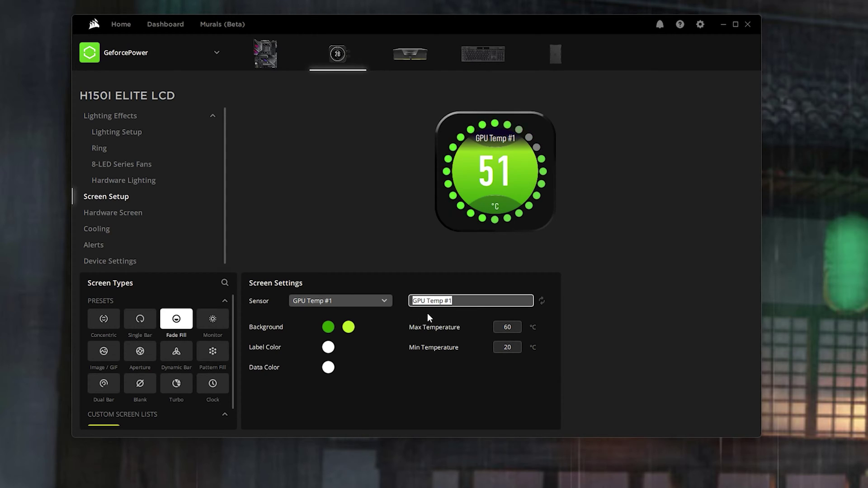
key(BackSpace)
text(RTX 4090)
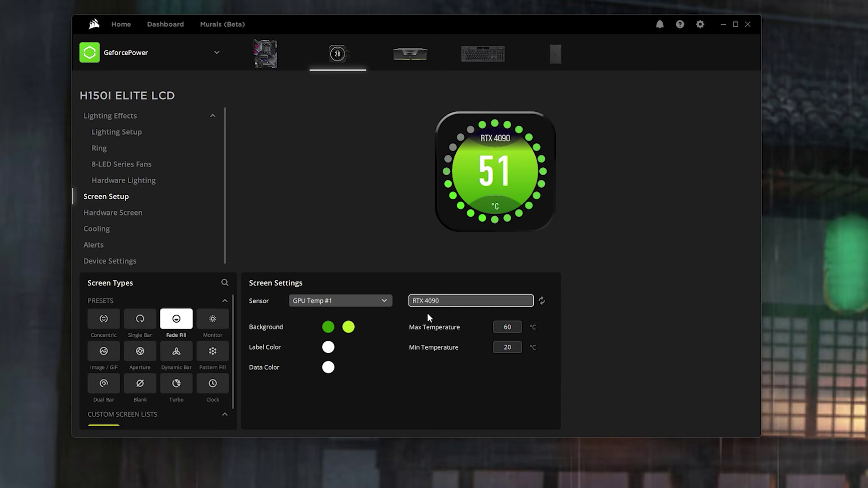
click(265, 54)
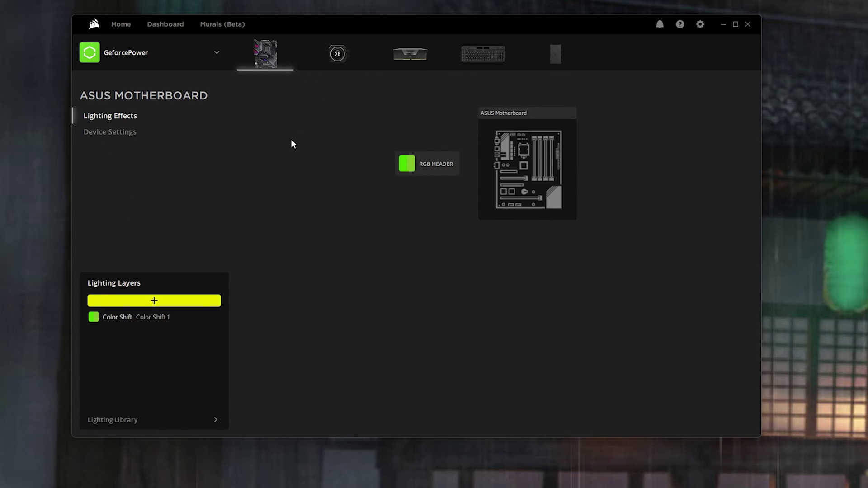
click(163, 322)
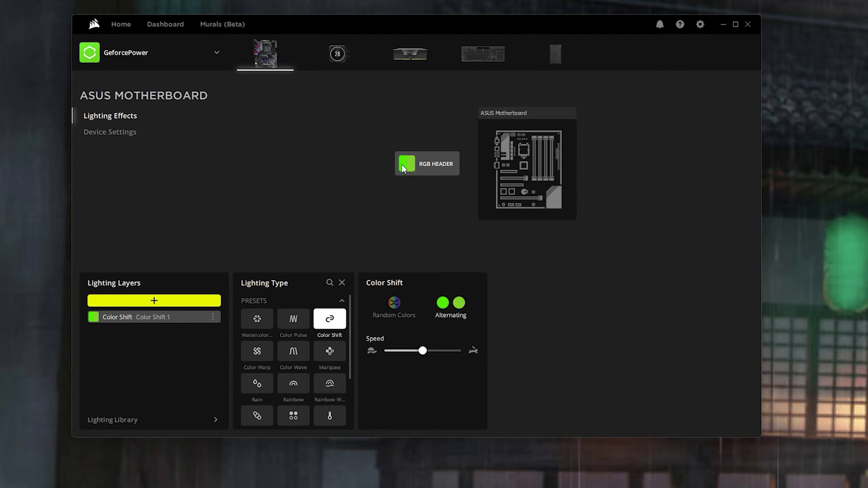